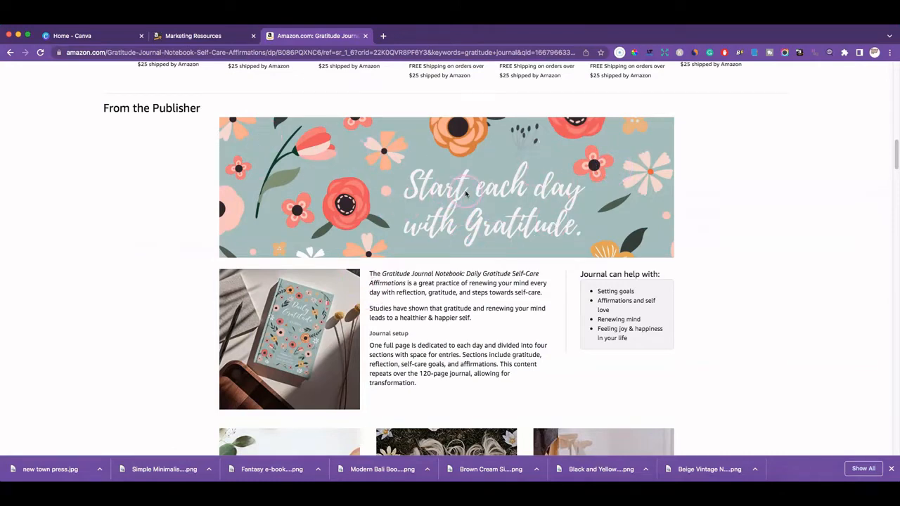
# Go to the KDP Marketing Resources page
pyautogui.scroll(-2, 248, 123)
pyautogui.scroll(3, 248, 124)
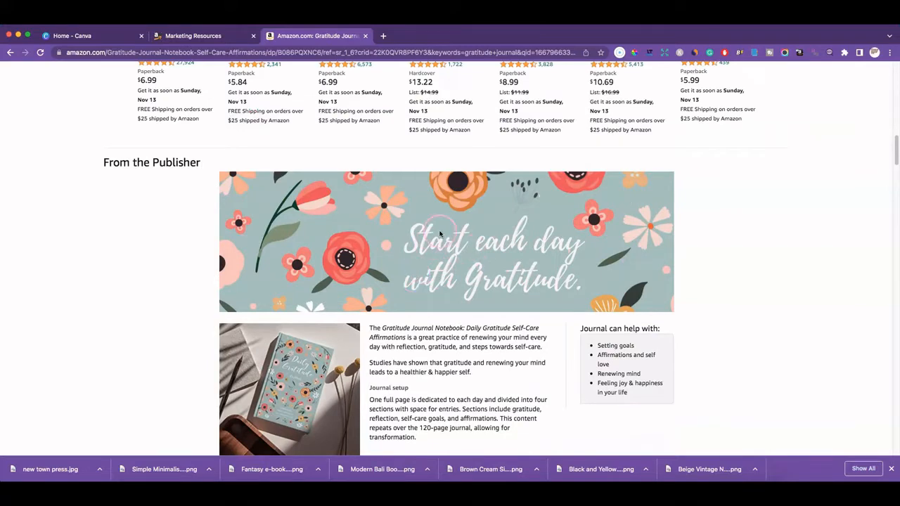
pyautogui.scroll(-3, 463, 242)
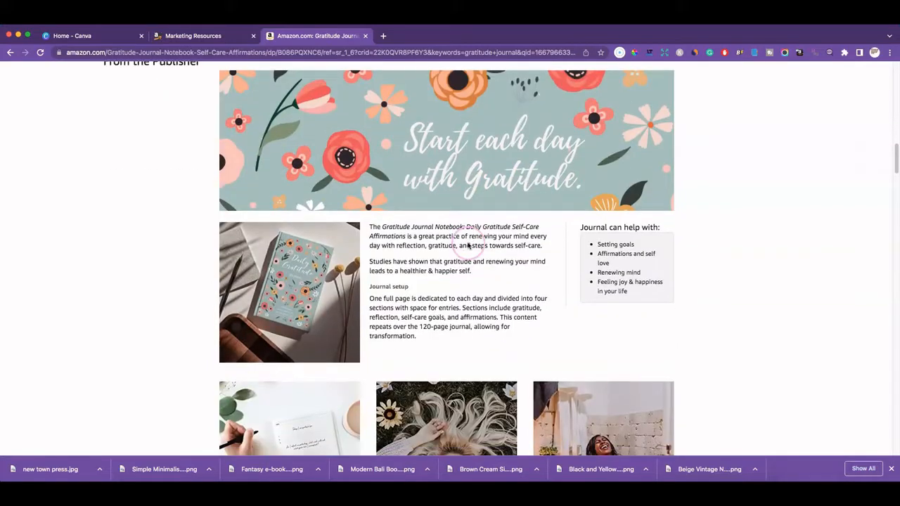
pyautogui.scroll(-3, 313, 284)
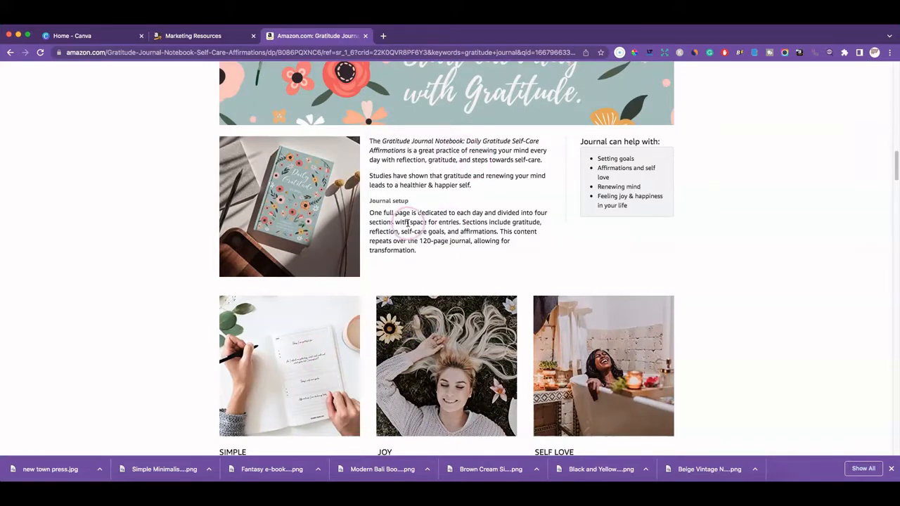
pyautogui.scroll(-3, 415, 223)
pyautogui.scroll(-5, 419, 223)
pyautogui.scroll(3, 424, 224)
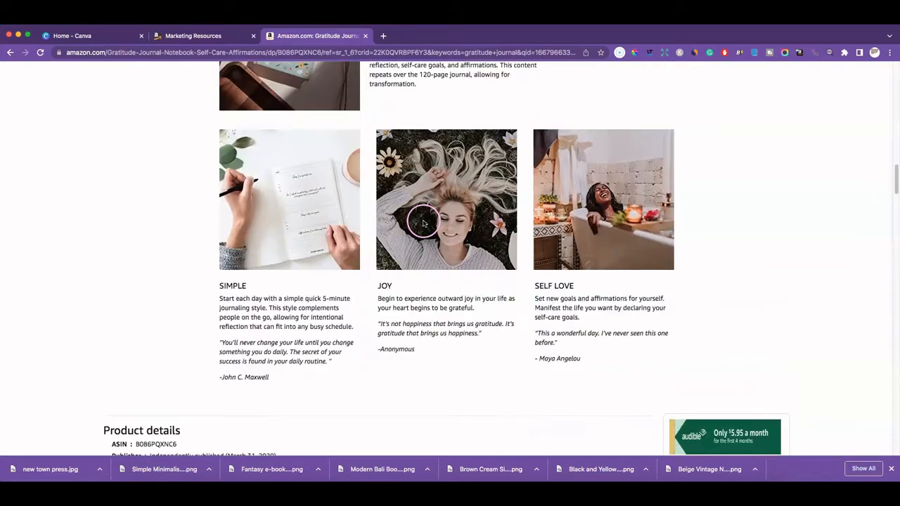
pyautogui.scroll(10, 424, 224)
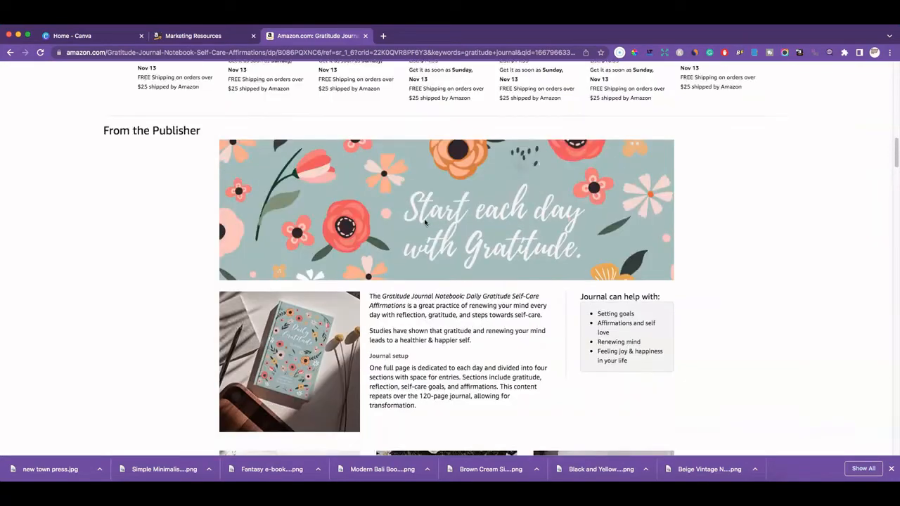
pyautogui.scroll(1, 424, 223)
pyautogui.scroll(5, 425, 223)
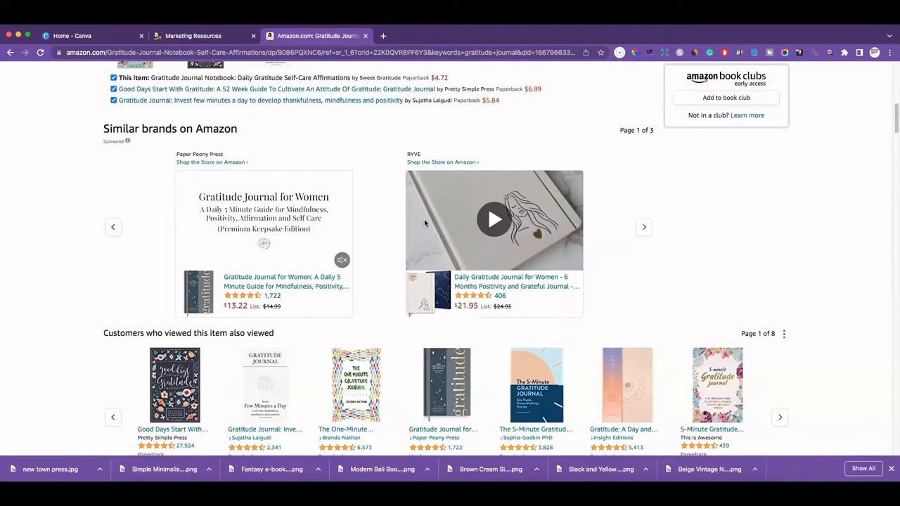
pyautogui.scroll(6, 424, 223)
pyautogui.scroll(-4, 425, 223)
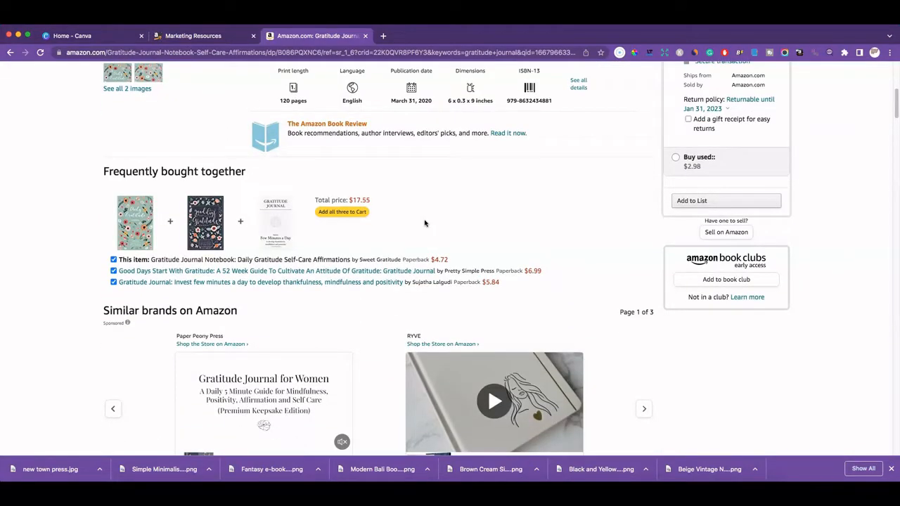
pyautogui.scroll(5, 425, 223)
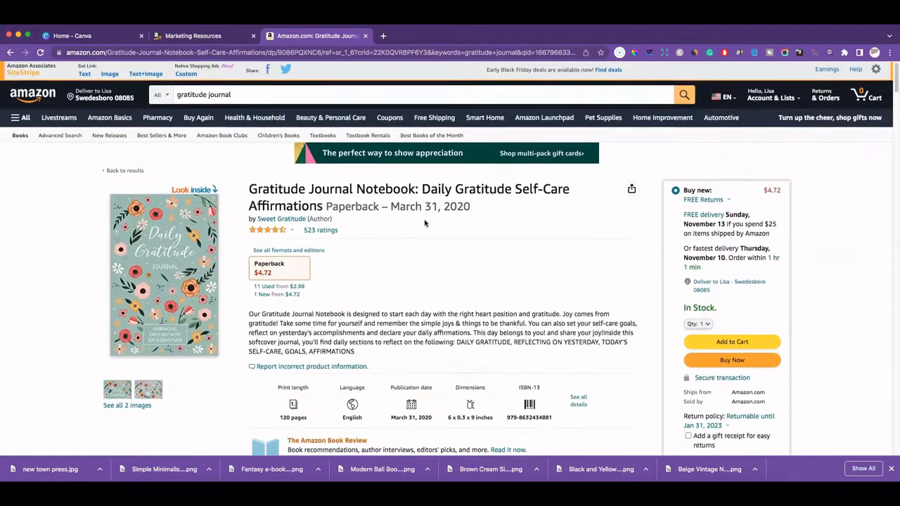
pyautogui.click(232, 41)
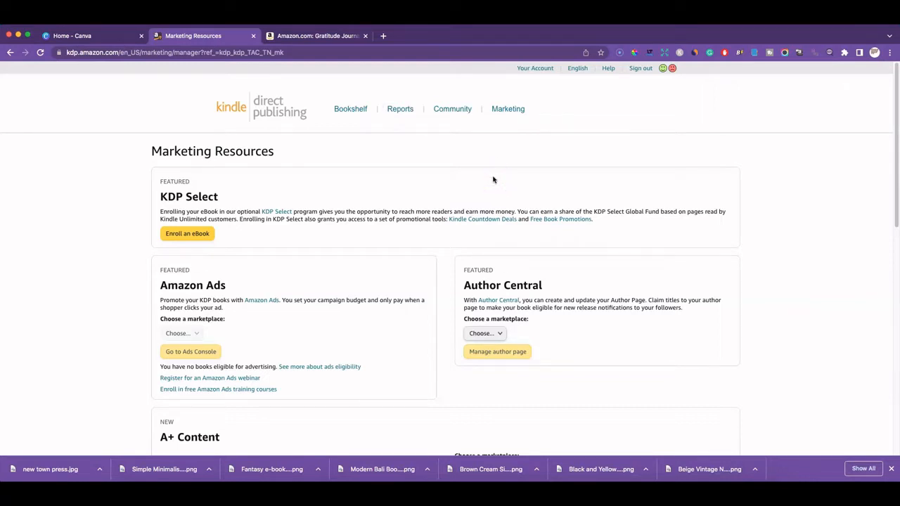
# Choose Amazon.com as the A+ Content marketplace and open Manage A+ Content
pyautogui.scroll(-4, 471, 200)
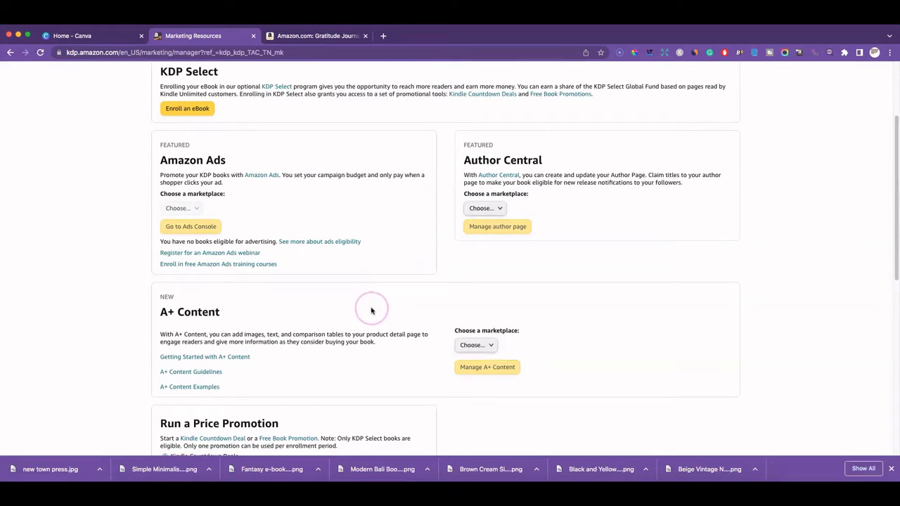
pyautogui.scroll(-3, 492, 343)
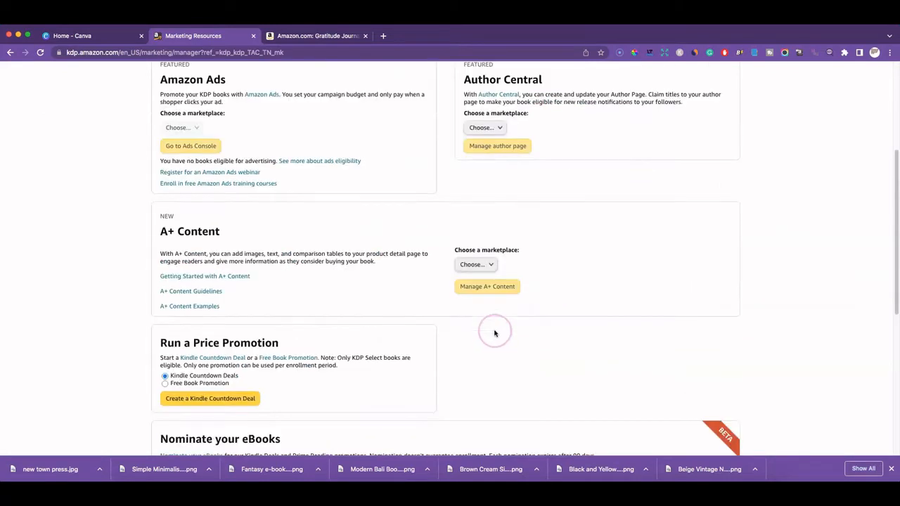
pyautogui.click(486, 265)
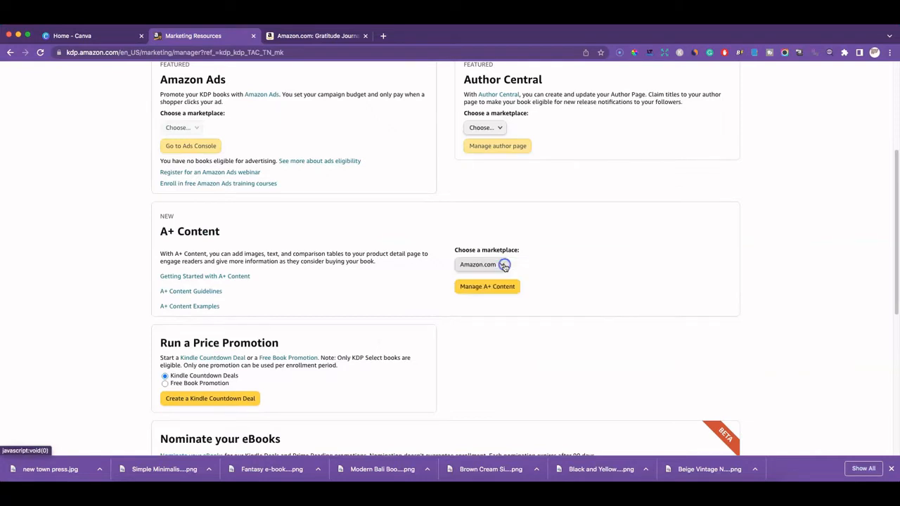
pyautogui.click(479, 265)
pyautogui.click(488, 288)
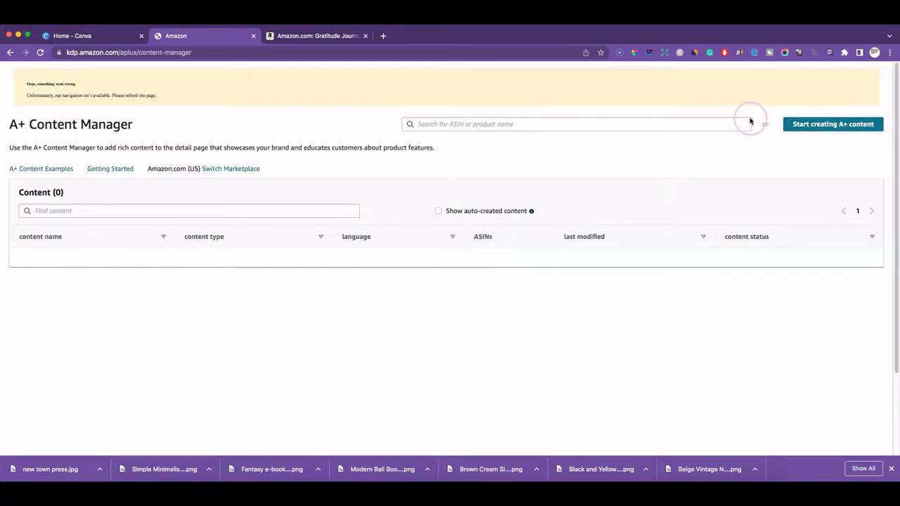
# Create a new A+ draft named 'test', check its Mobile preview, then return to the Editor
pyautogui.click(816, 125)
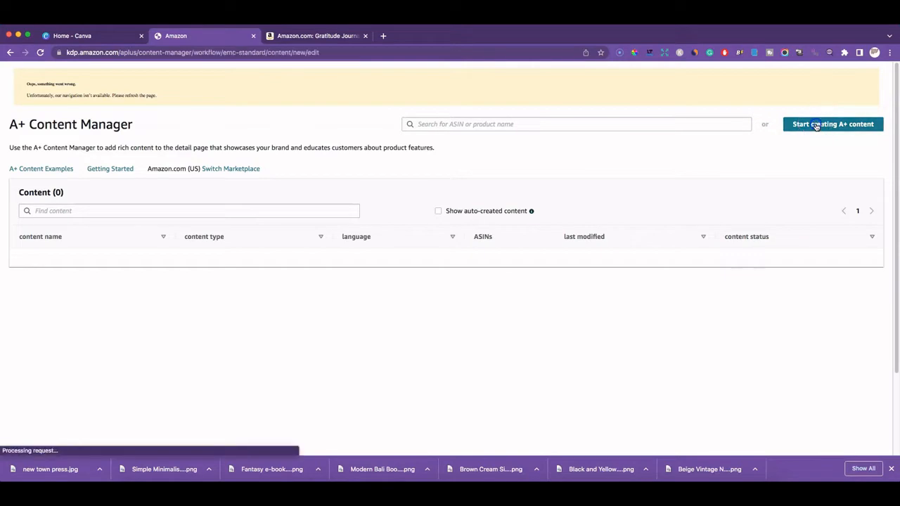
pyautogui.scroll(-1, 493, 255)
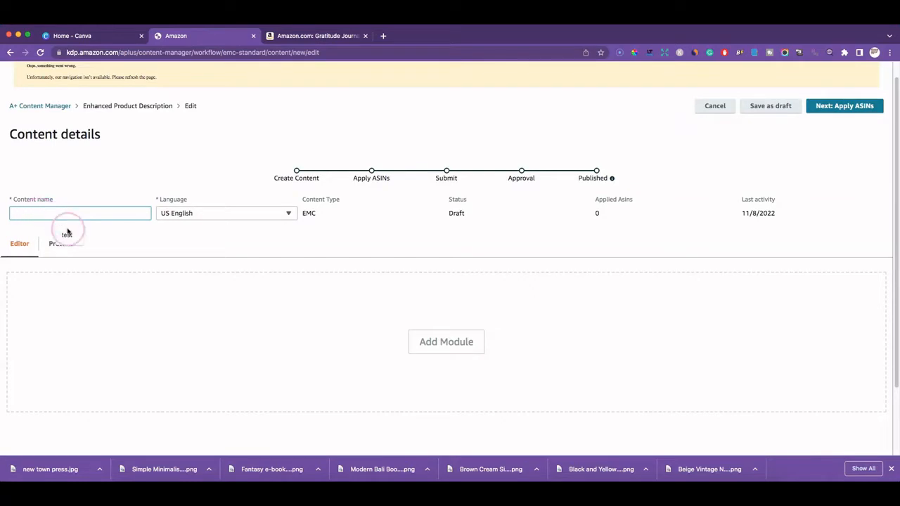
pyautogui.click(67, 235)
pyautogui.click(66, 240)
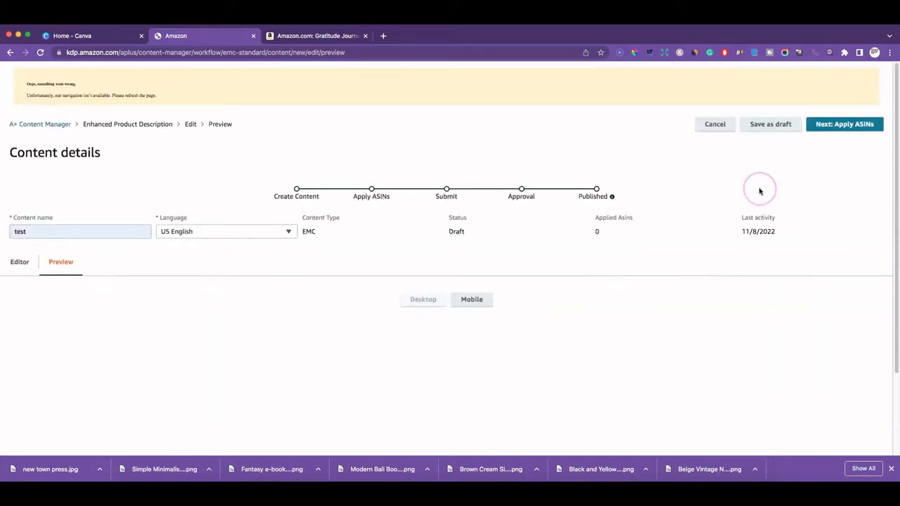
pyautogui.click(472, 300)
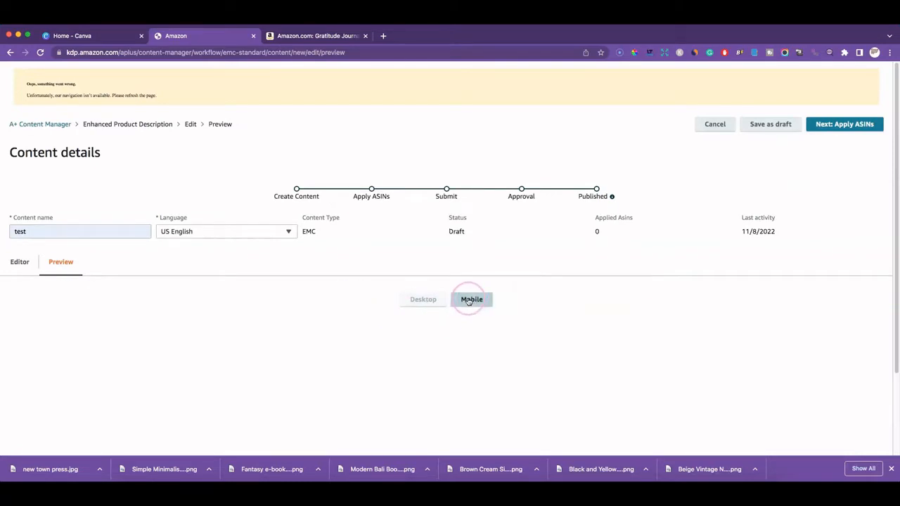
pyautogui.click(20, 261)
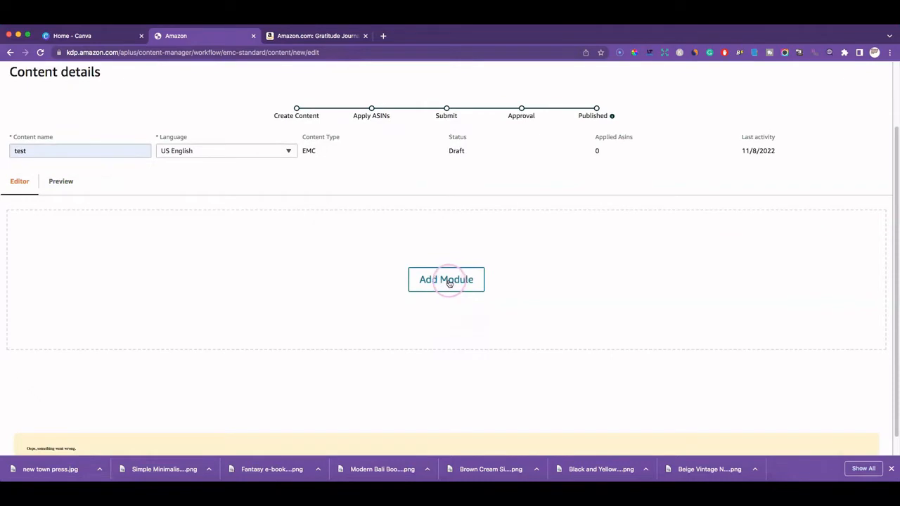
# Insert a Standard Company Logo module, taking a 600×180 image, into the 'test' draft
pyautogui.click(452, 280)
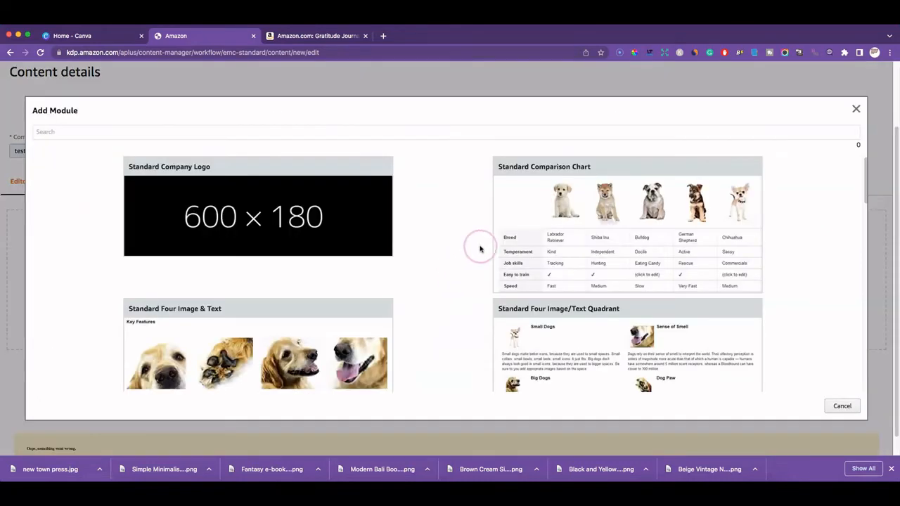
pyautogui.scroll(-3, 478, 245)
pyautogui.scroll(3, 478, 246)
pyautogui.click(280, 220)
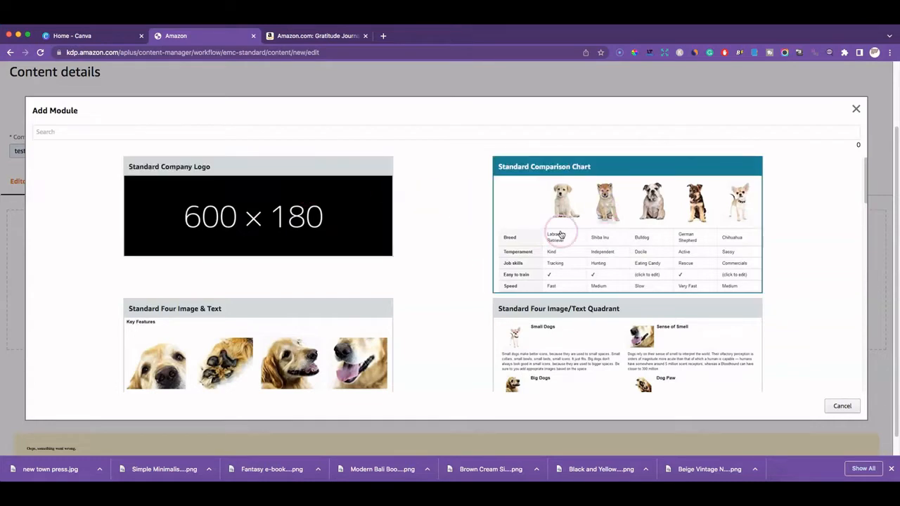
pyautogui.scroll(-3, 549, 236)
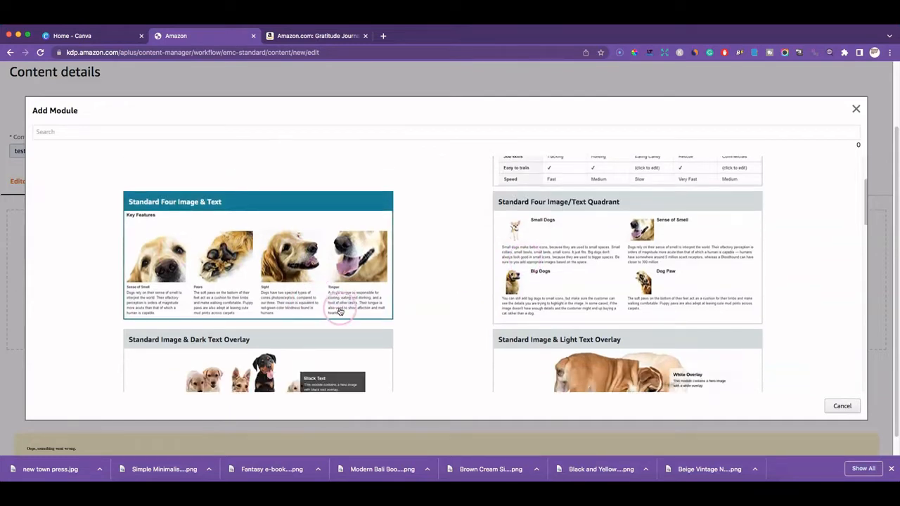
pyautogui.scroll(-2, 340, 312)
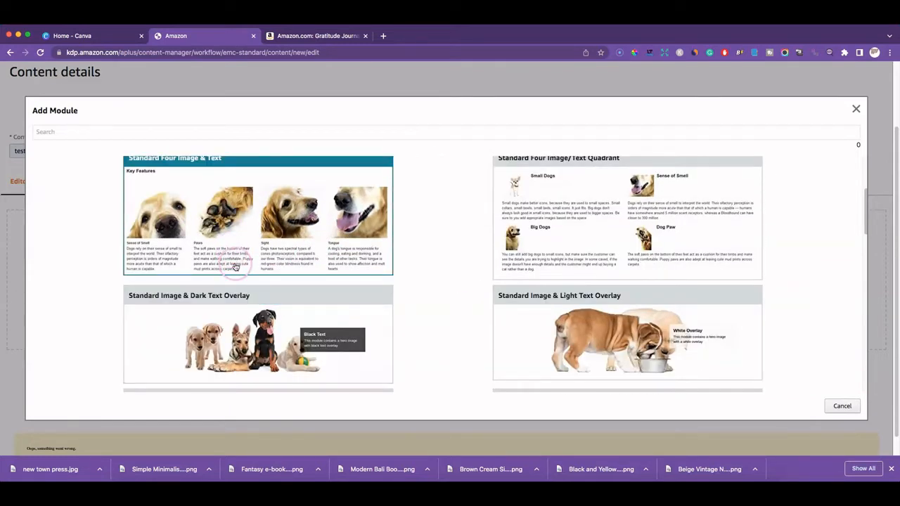
pyautogui.scroll(-4, 331, 249)
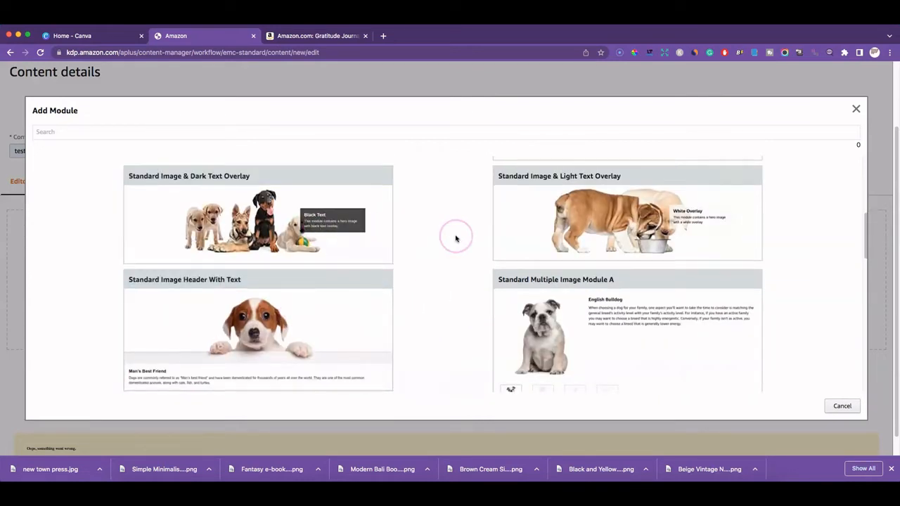
pyautogui.scroll(-1, 455, 237)
pyautogui.scroll(-6, 504, 262)
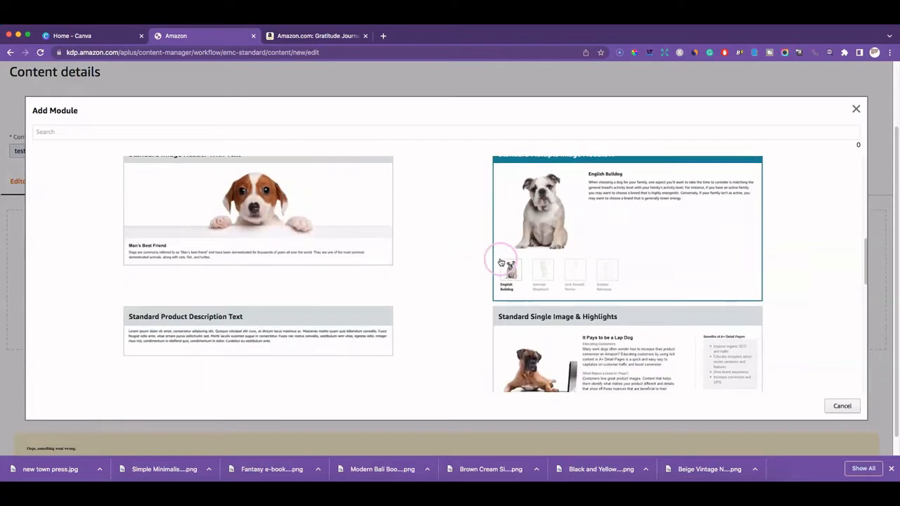
pyautogui.scroll(-6, 444, 267)
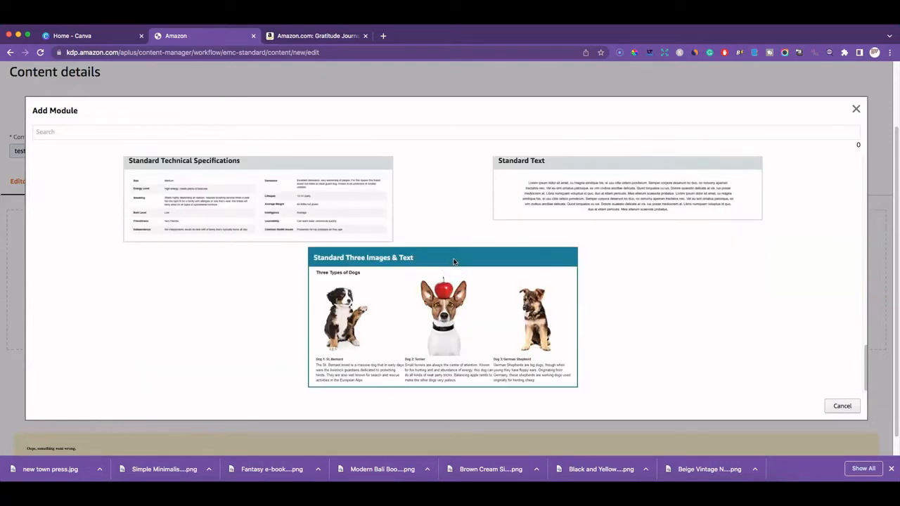
pyautogui.scroll(10, 453, 262)
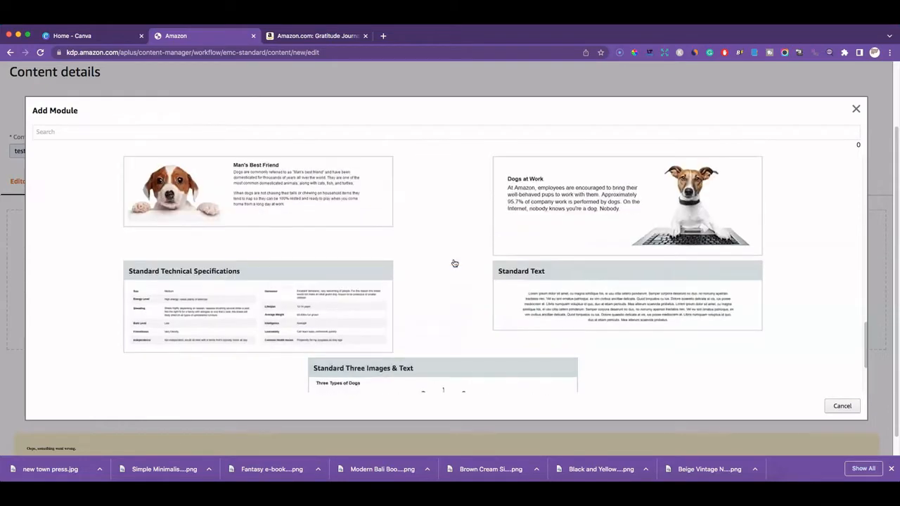
pyautogui.scroll(4, 454, 263)
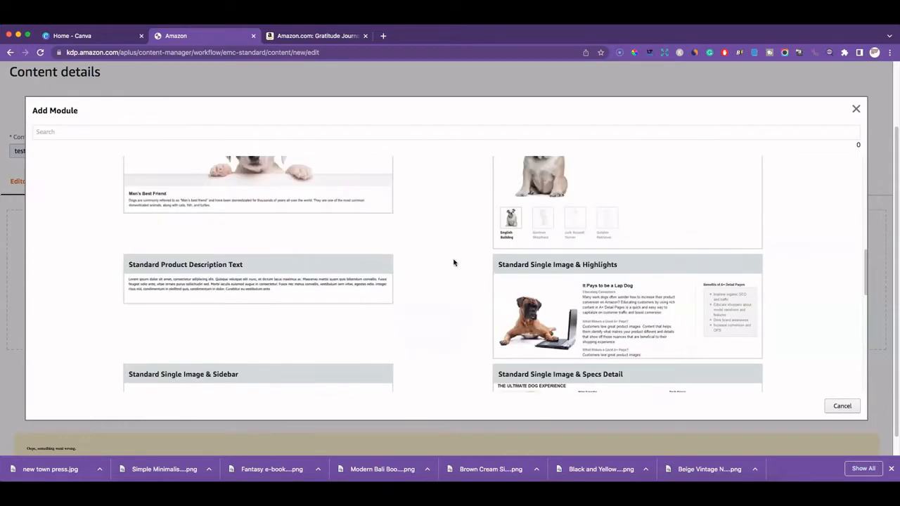
pyautogui.scroll(10, 454, 262)
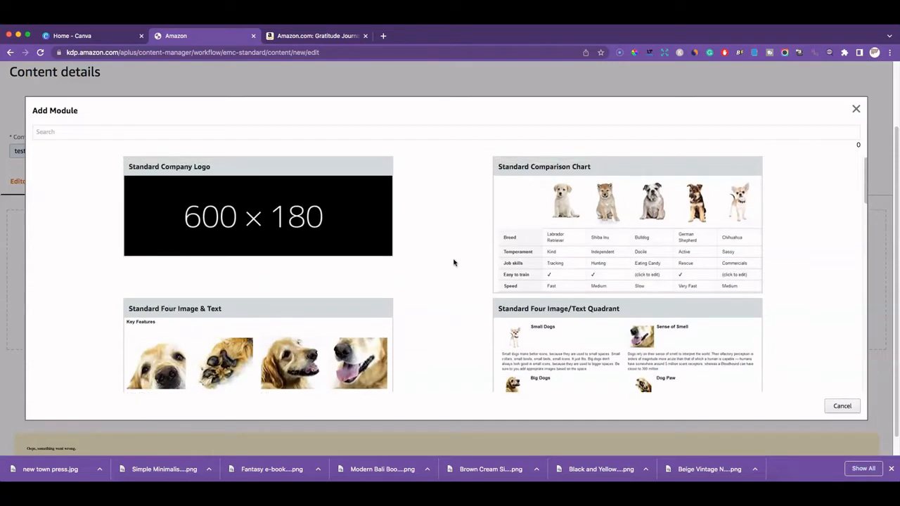
pyautogui.click(254, 220)
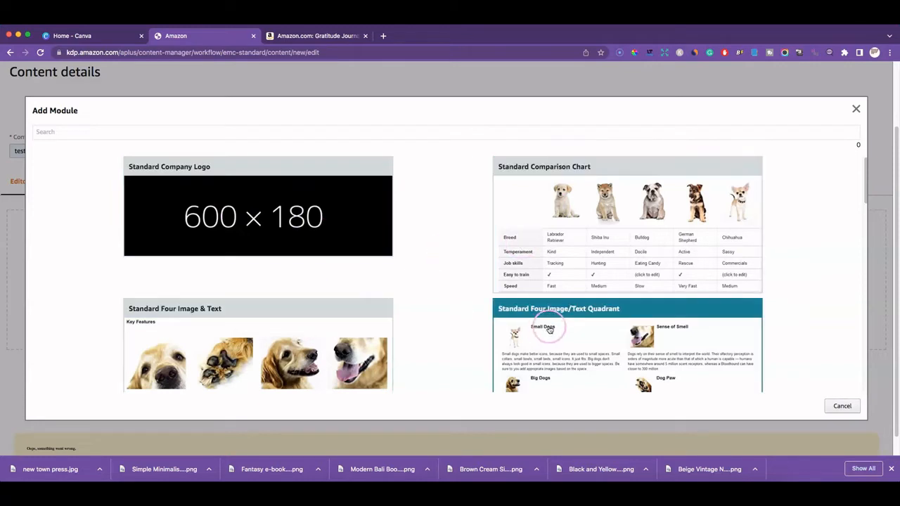
pyautogui.click(302, 205)
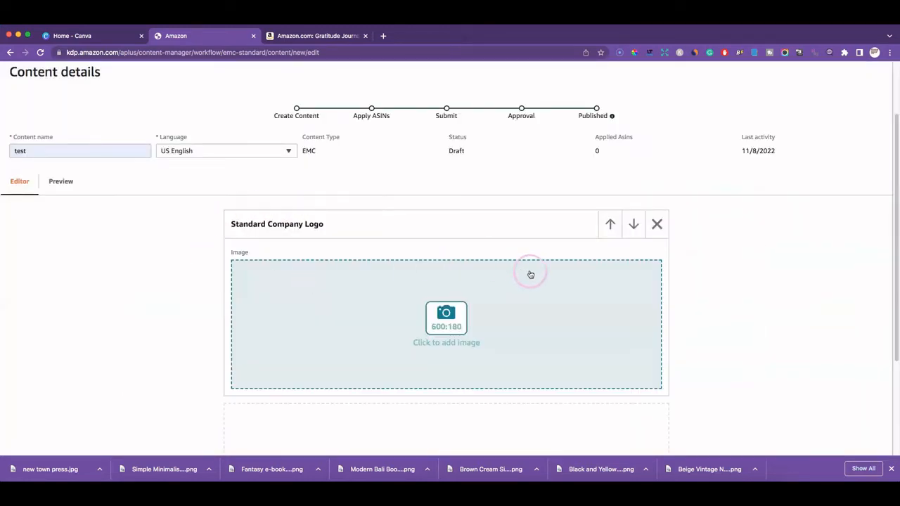
# Scroll past the empty logo module and switch to the Home - Canva tab
pyautogui.scroll(-2, 576, 280)
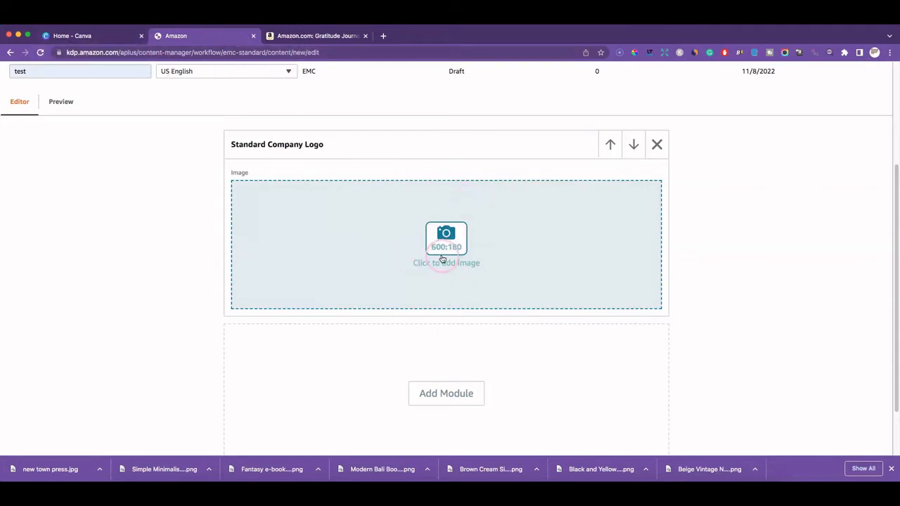
pyautogui.click(101, 39)
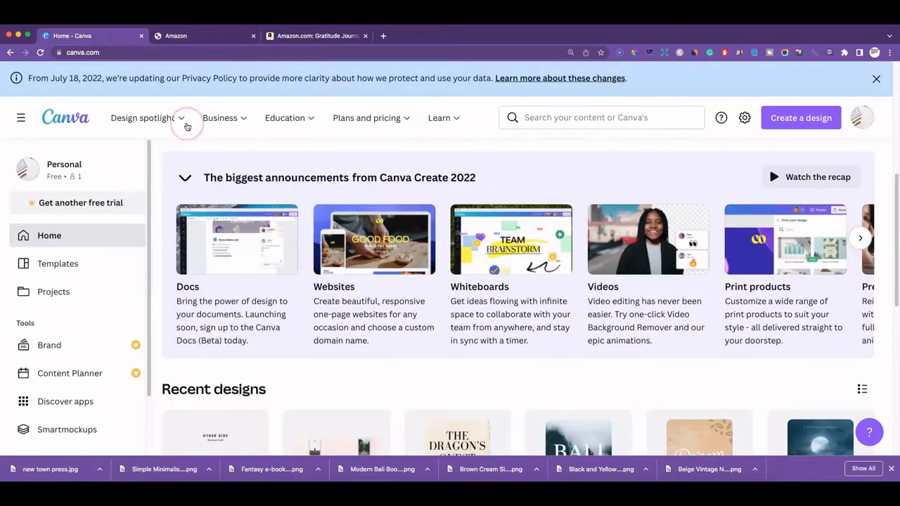
# Open the new town press design, compare it with the Gratitude Journal page, and select the whole banner
pyautogui.scroll(-4, 365, 253)
pyautogui.click(346, 214)
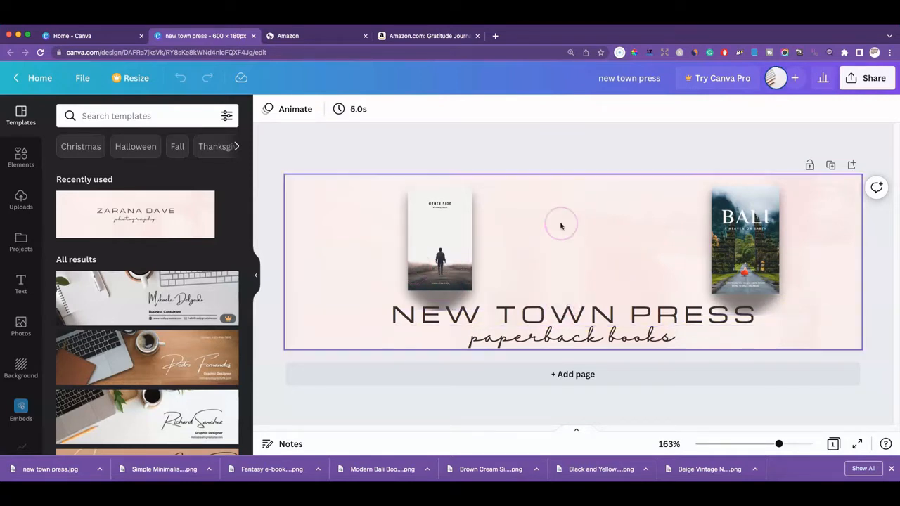
pyautogui.click(433, 36)
pyautogui.scroll(-10, 498, 295)
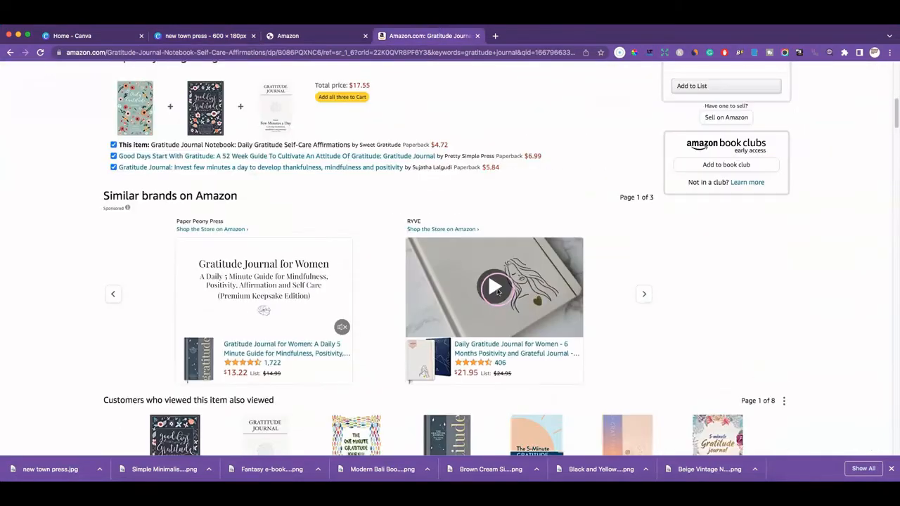
pyautogui.scroll(-3, 498, 292)
pyautogui.scroll(1, 478, 233)
pyautogui.click(451, 179)
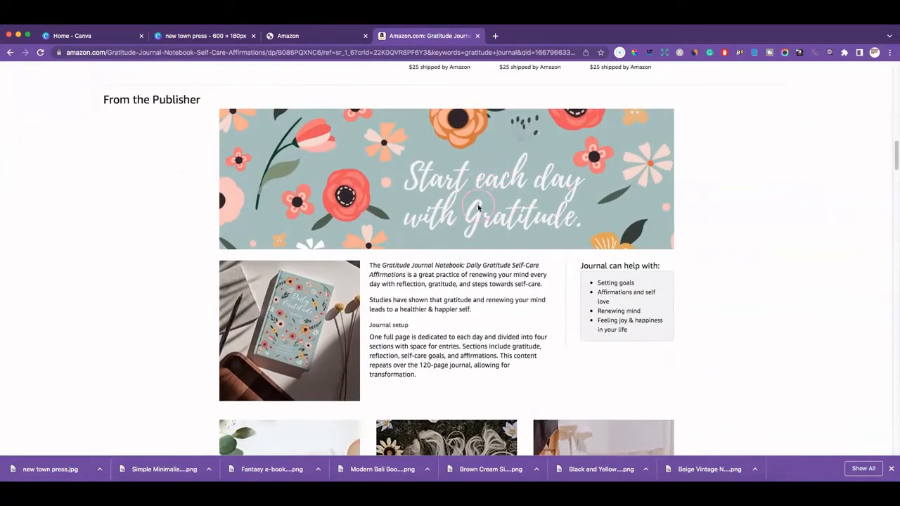
pyautogui.click(211, 36)
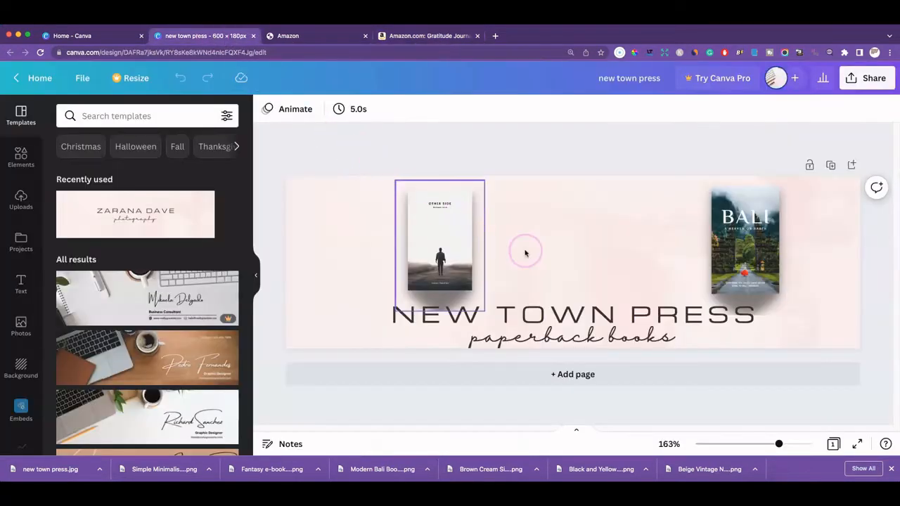
pyautogui.click(422, 255)
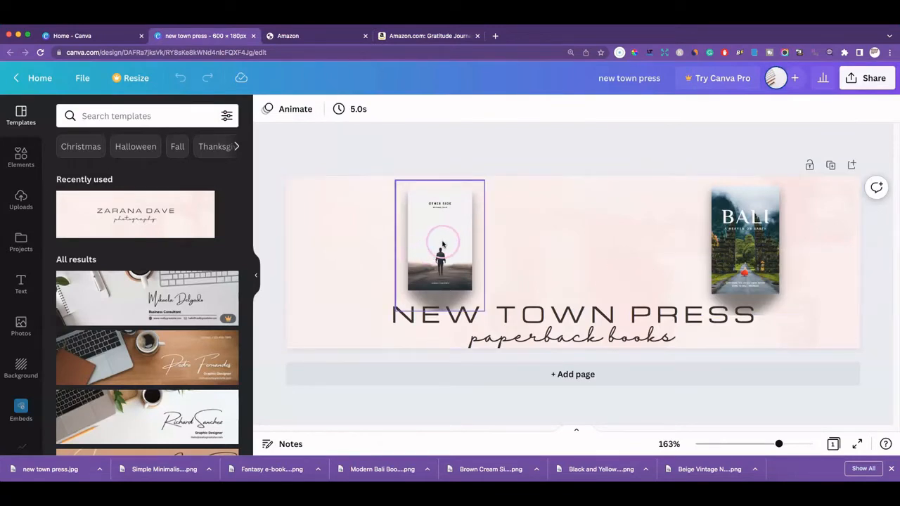
pyautogui.click(743, 248)
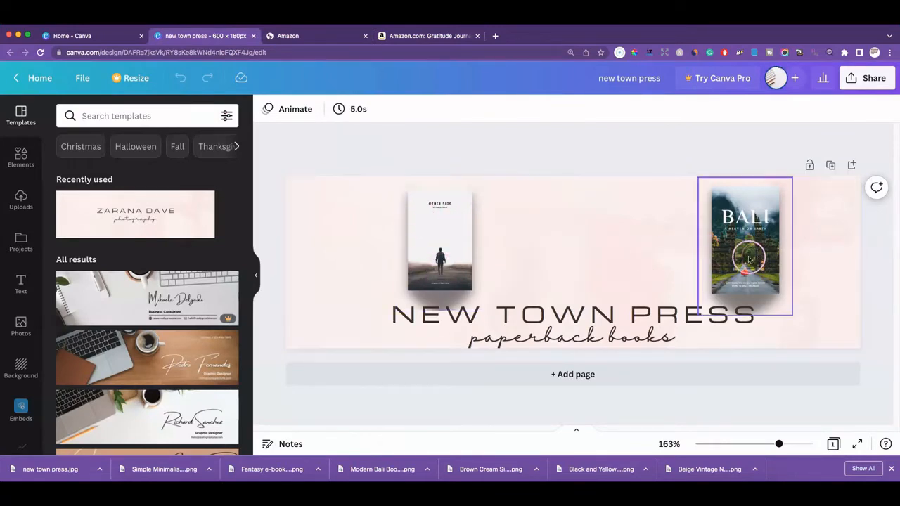
pyautogui.click(665, 249)
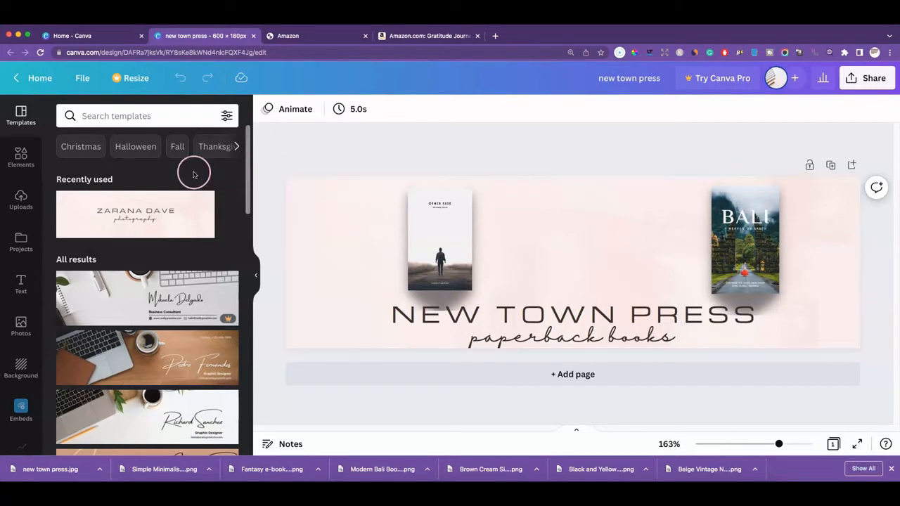
pyautogui.scroll(-5, 86, 220)
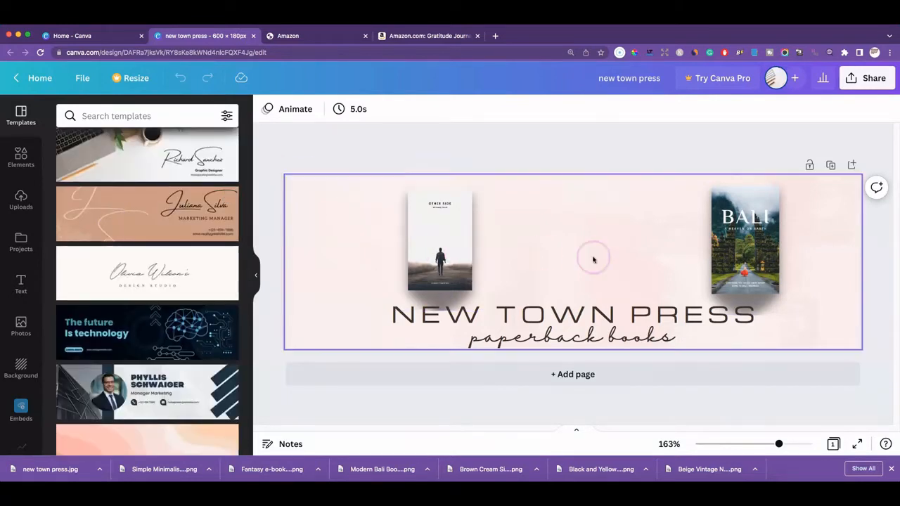
pyautogui.click(758, 252)
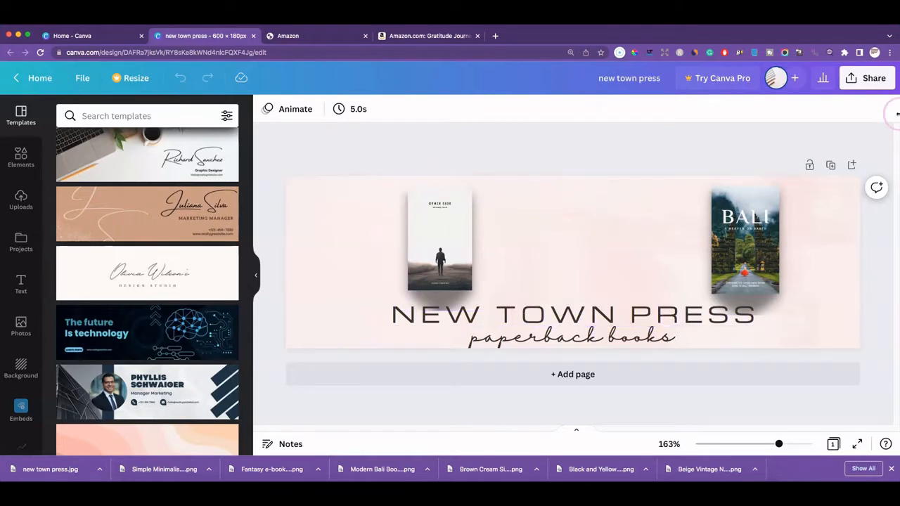
# Download the 600×180 banner as a JPG and return to the Amazon tab
pyautogui.click(861, 78)
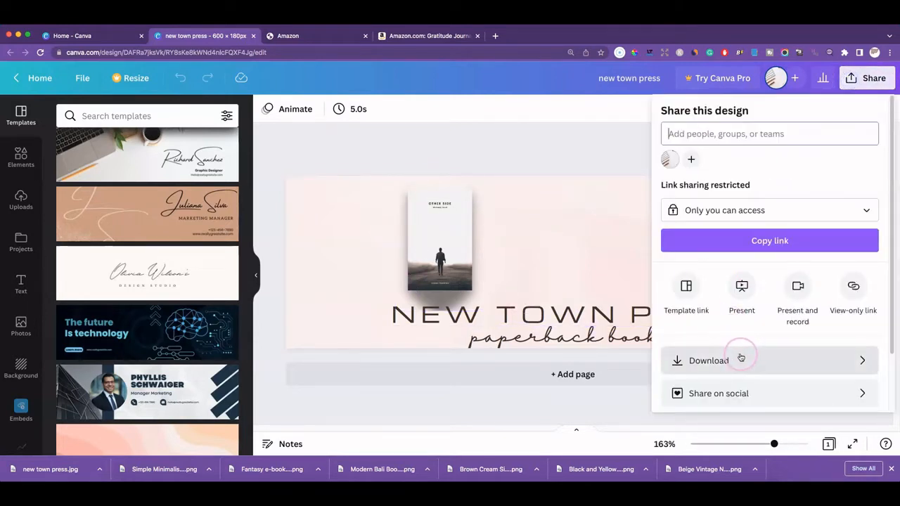
pyautogui.click(741, 357)
pyautogui.click(736, 163)
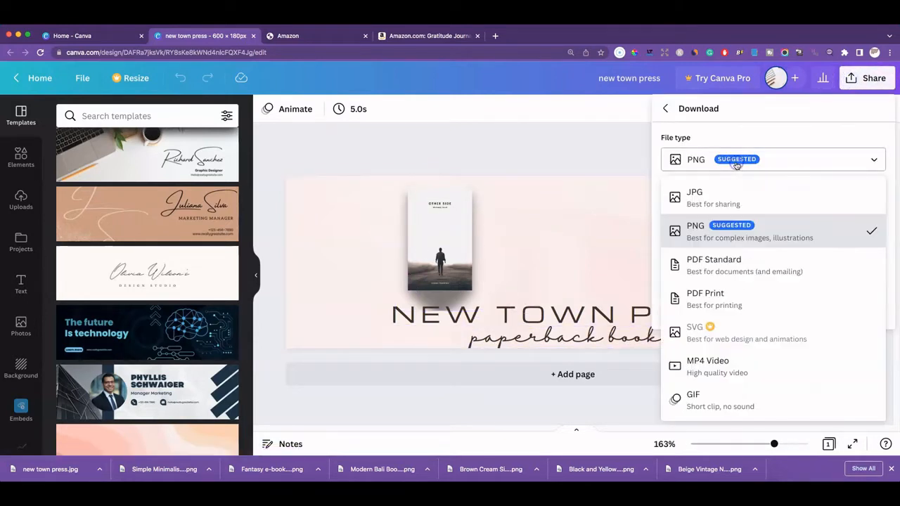
pyautogui.click(727, 185)
pyautogui.click(789, 308)
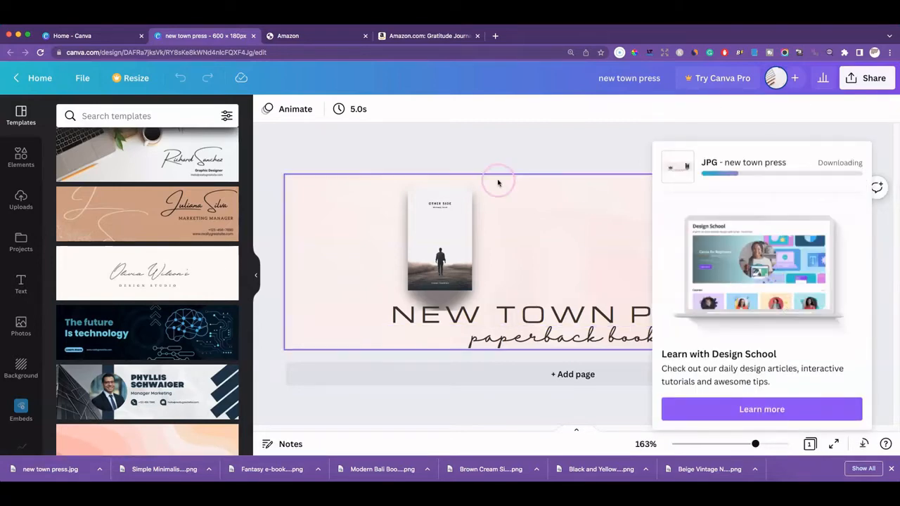
pyautogui.click(339, 35)
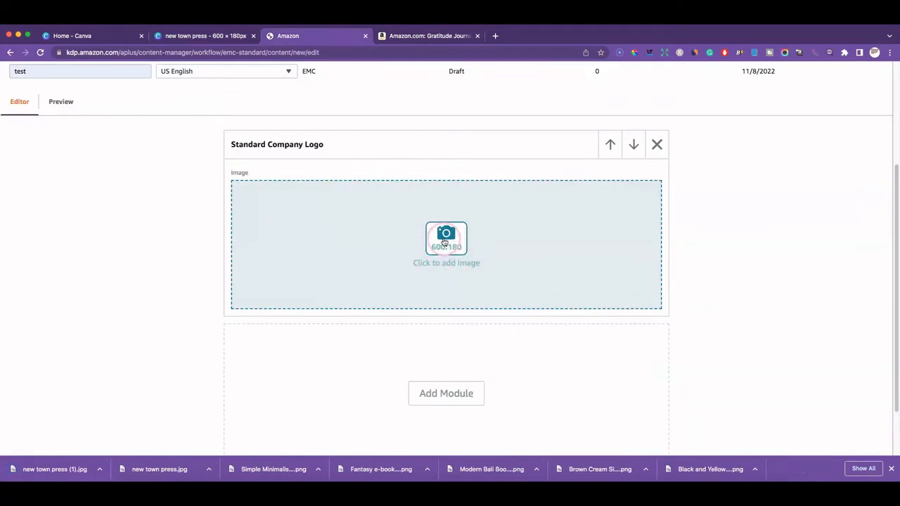
# Upload the New Town Press banner JPG to the logo module with keywords 'new town press books'
pyautogui.click(446, 243)
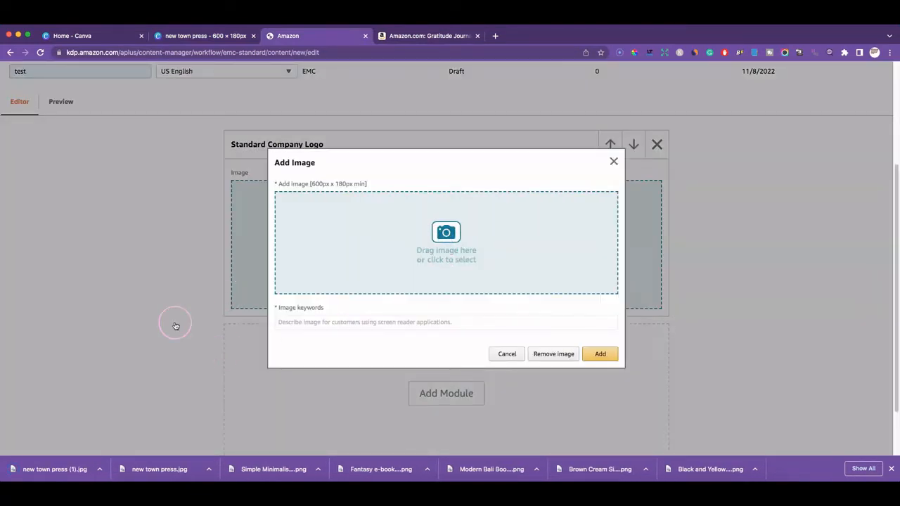
pyautogui.moveTo(80, 472); pyautogui.dragTo(431, 235)
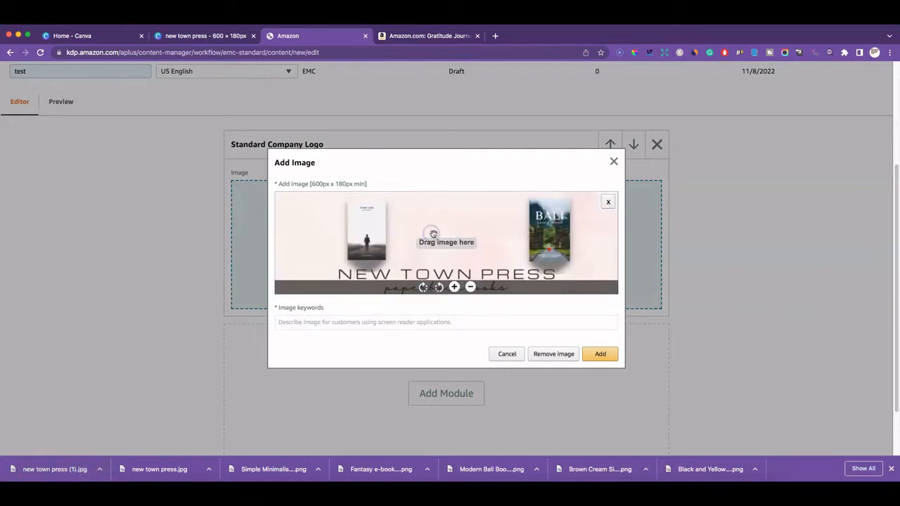
pyautogui.click(311, 321)
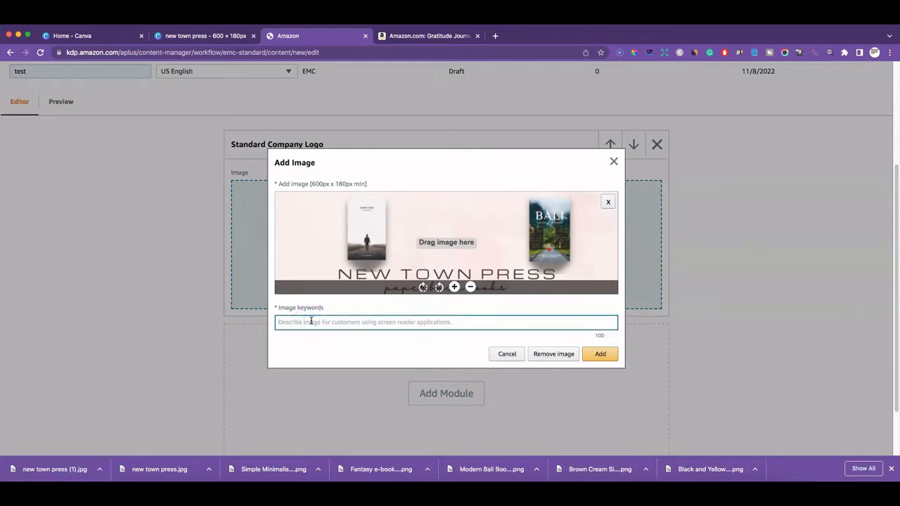
pyautogui.write('new ')
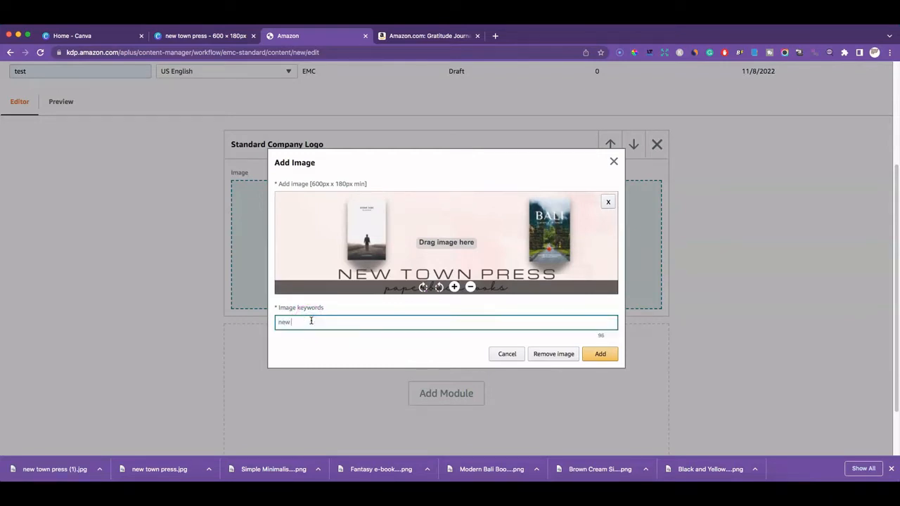
pyautogui.write('town pr')
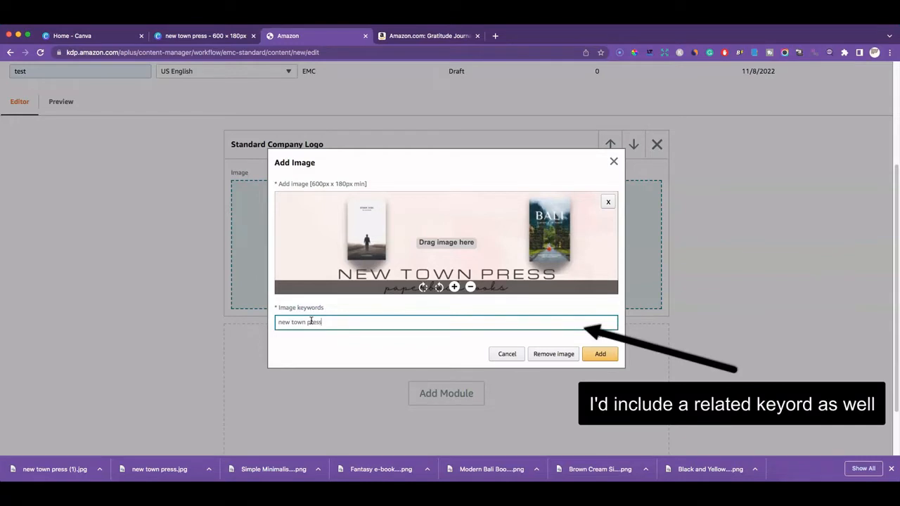
pyautogui.write('ess books')
pyautogui.click(609, 360)
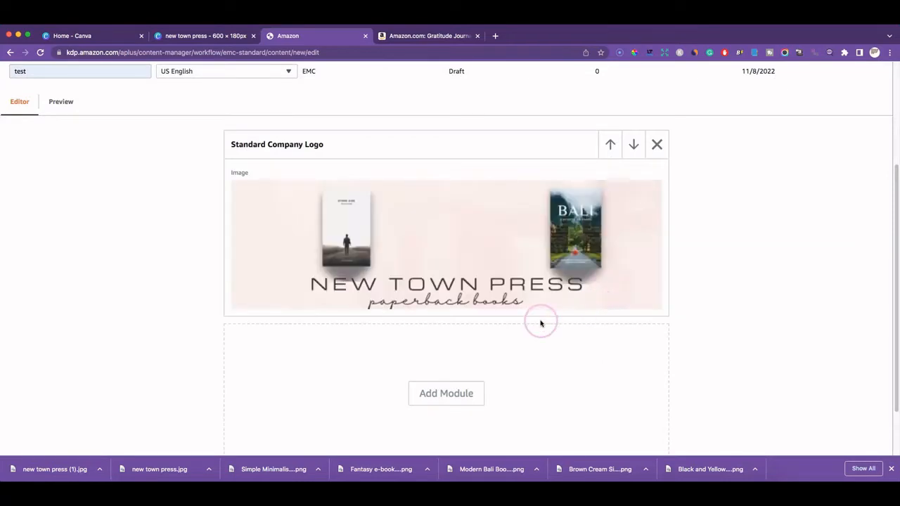
# Insert a Standard Comparison Chart module with five 150:300 image slots below the banner
pyautogui.scroll(-1, 680, 261)
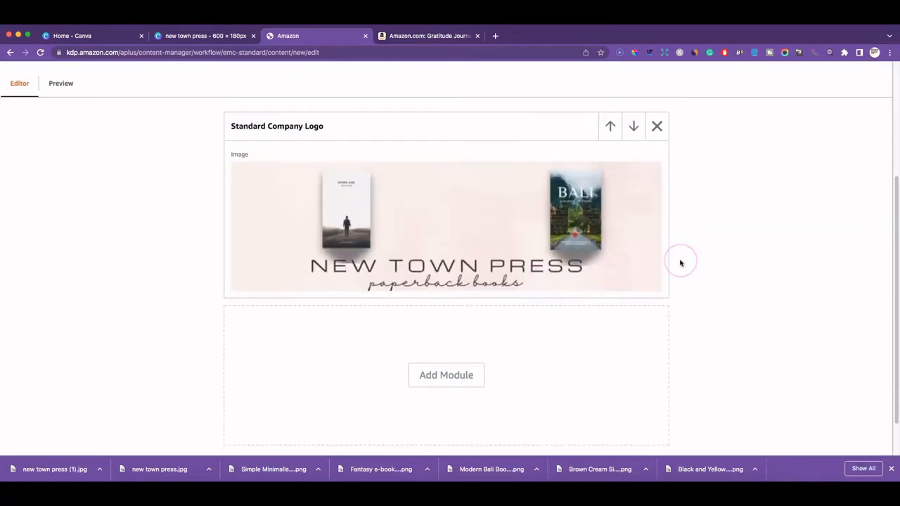
pyautogui.scroll(-2, 679, 261)
pyautogui.click(459, 327)
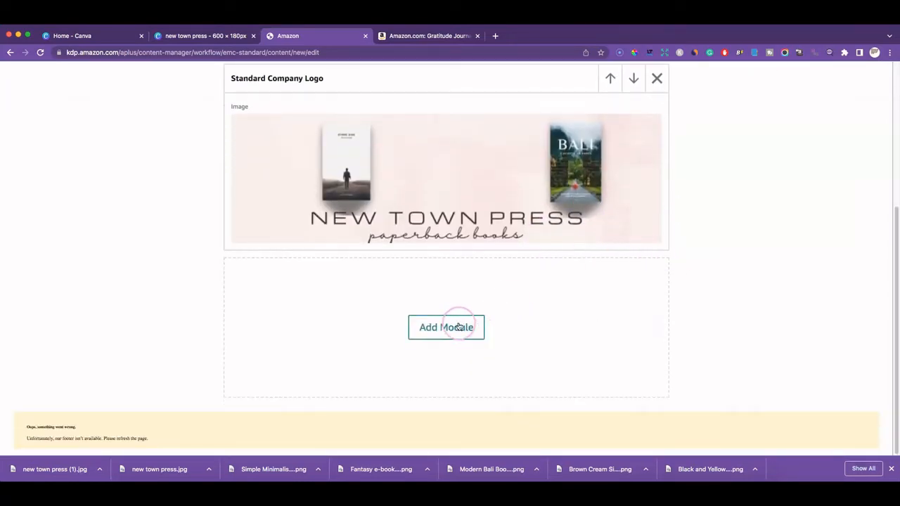
pyautogui.scroll(-1, 331, 285)
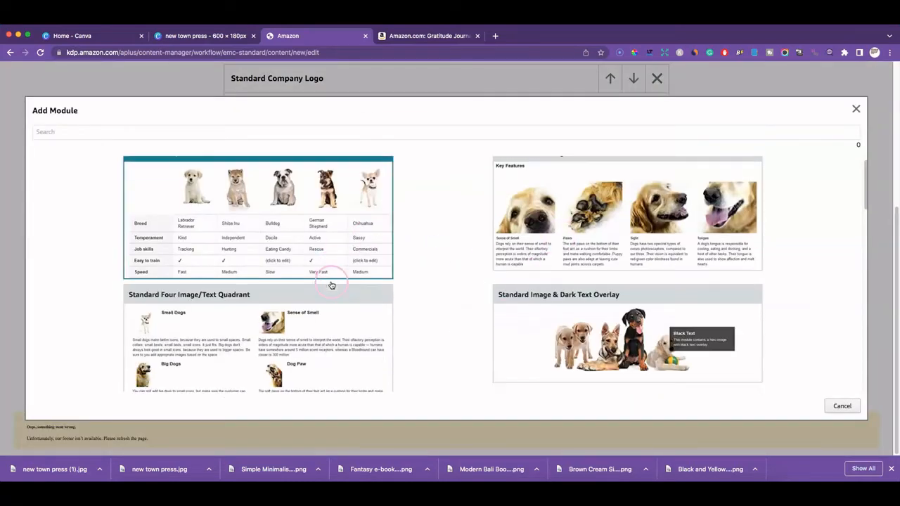
pyautogui.scroll(-3, 331, 285)
pyautogui.scroll(-1, 589, 262)
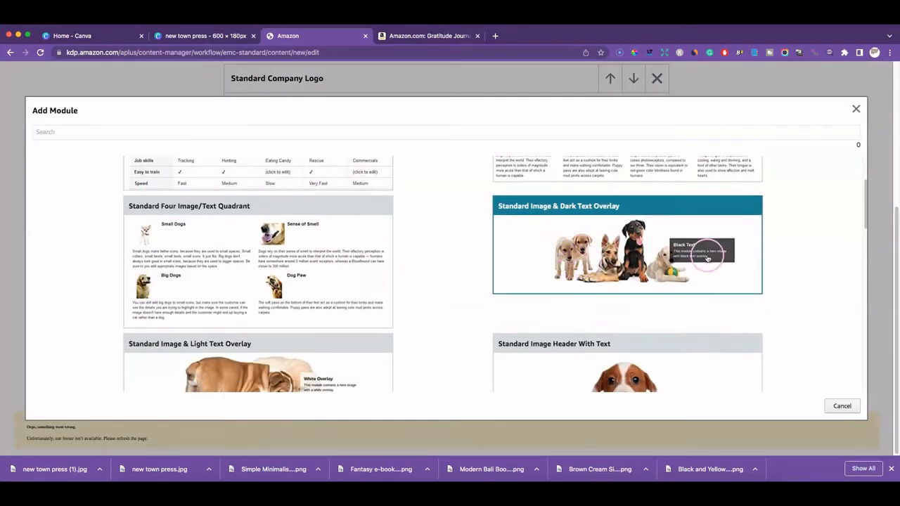
pyautogui.scroll(-5, 641, 262)
pyautogui.click(640, 262)
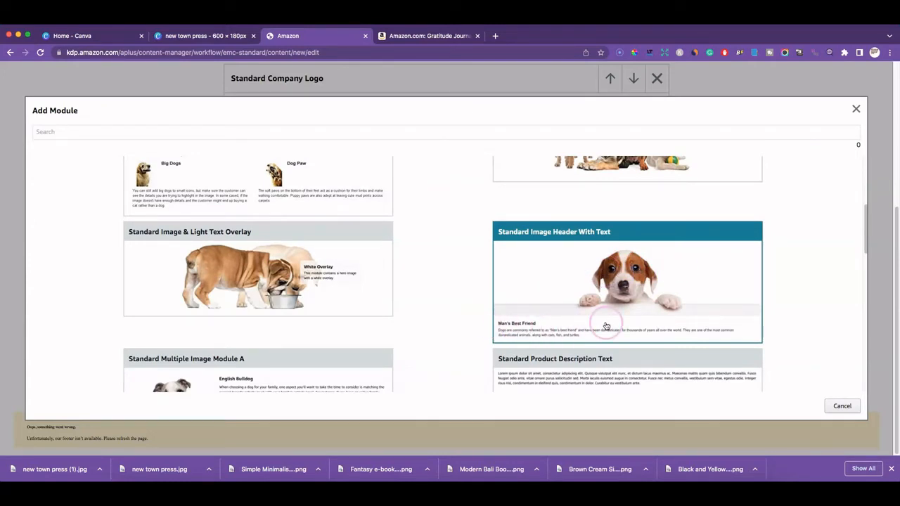
pyautogui.scroll(-3, 606, 325)
pyautogui.click(567, 314)
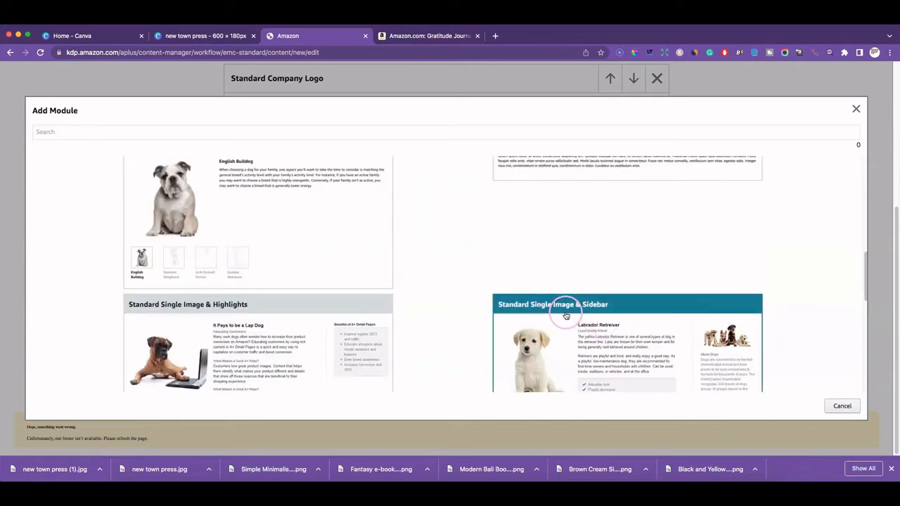
pyautogui.scroll(5, 567, 314)
pyautogui.scroll(3, 567, 314)
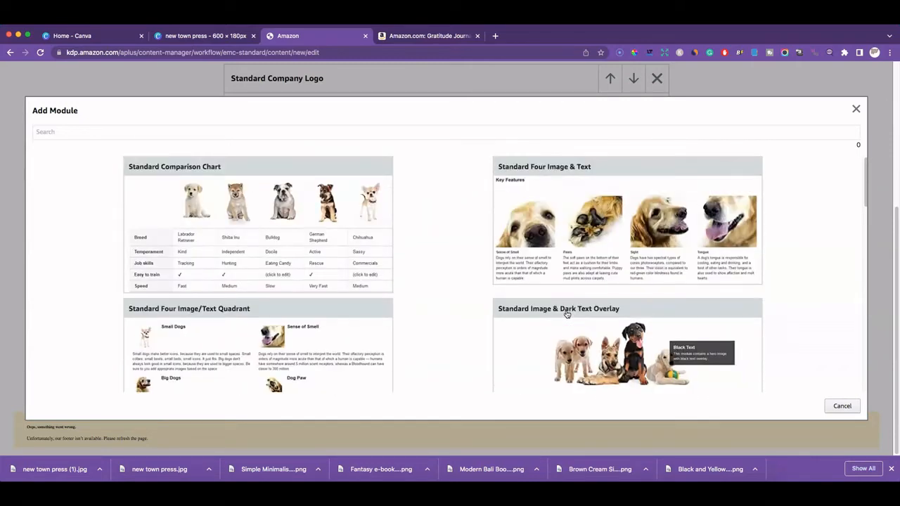
pyautogui.click(563, 311)
pyautogui.click(262, 209)
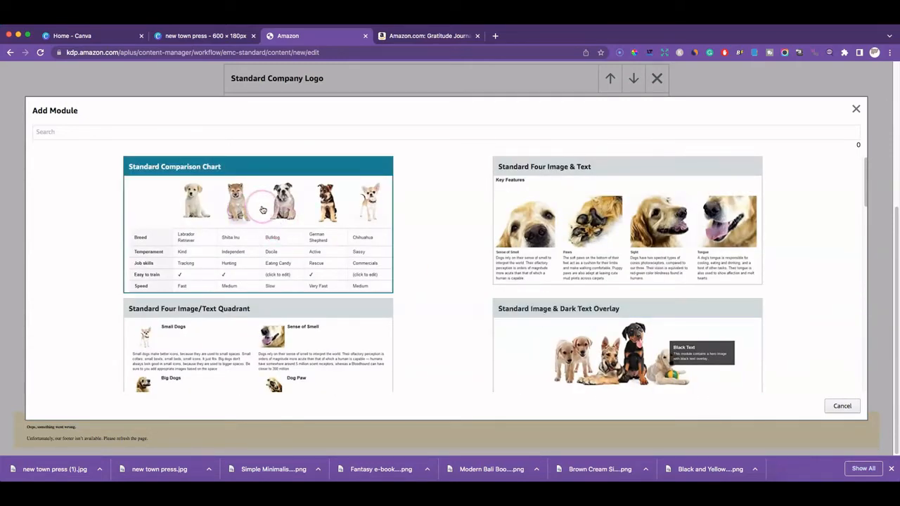
pyautogui.scroll(-3, 680, 291)
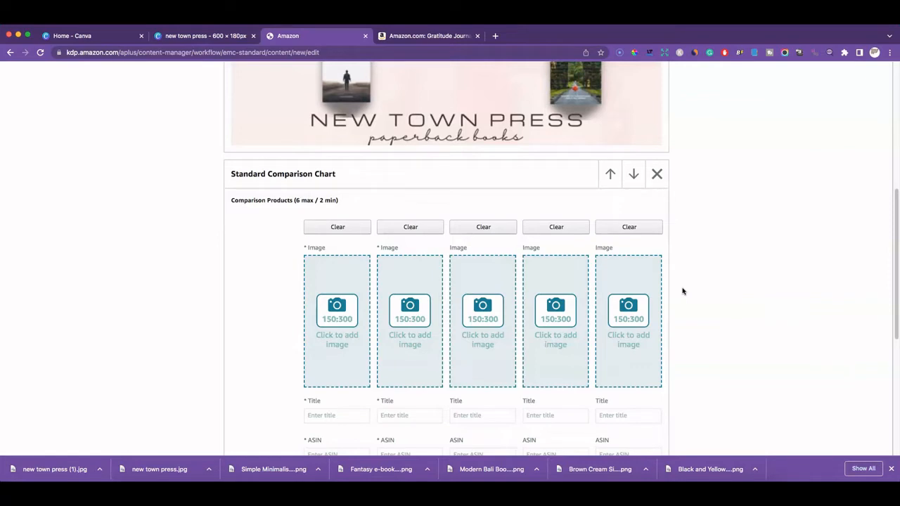
pyautogui.scroll(-1, 682, 291)
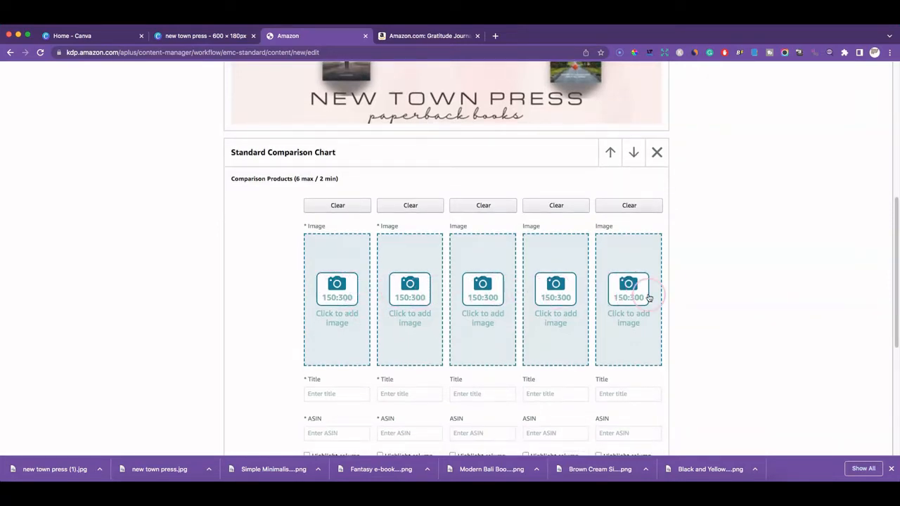
pyautogui.scroll(-1, 645, 298)
pyautogui.scroll(-3, 392, 372)
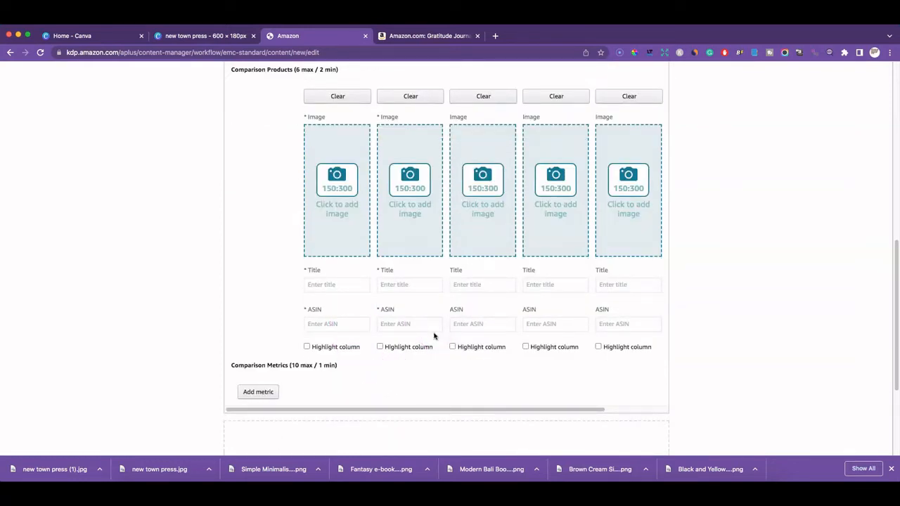
pyautogui.scroll(6, 434, 337)
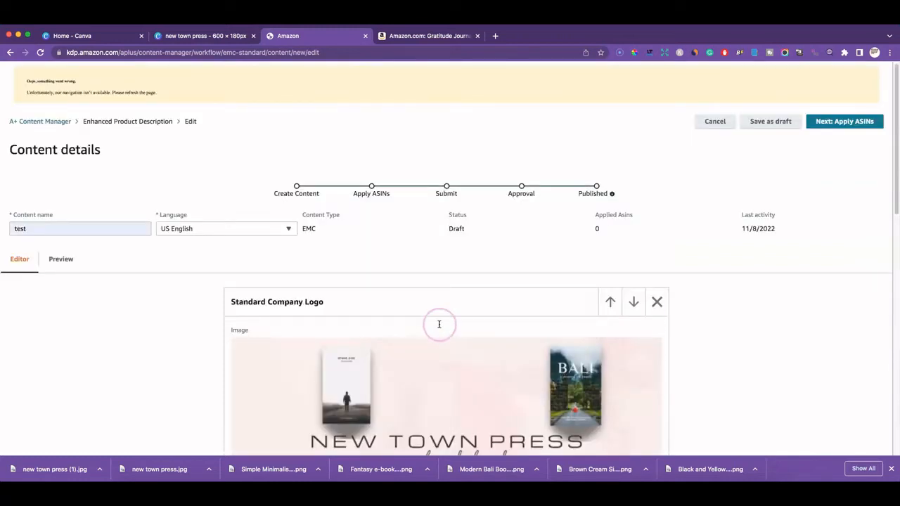
pyautogui.scroll(-3, 440, 387)
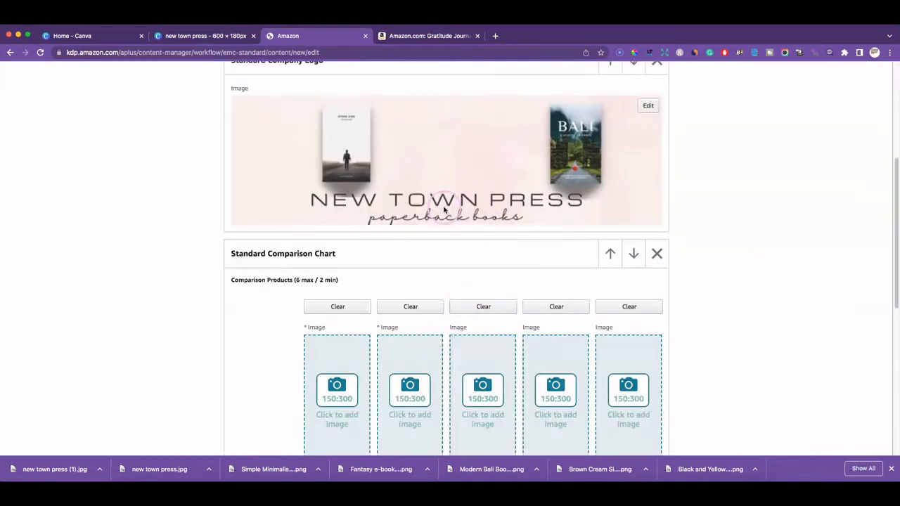
pyautogui.scroll(-2, 451, 204)
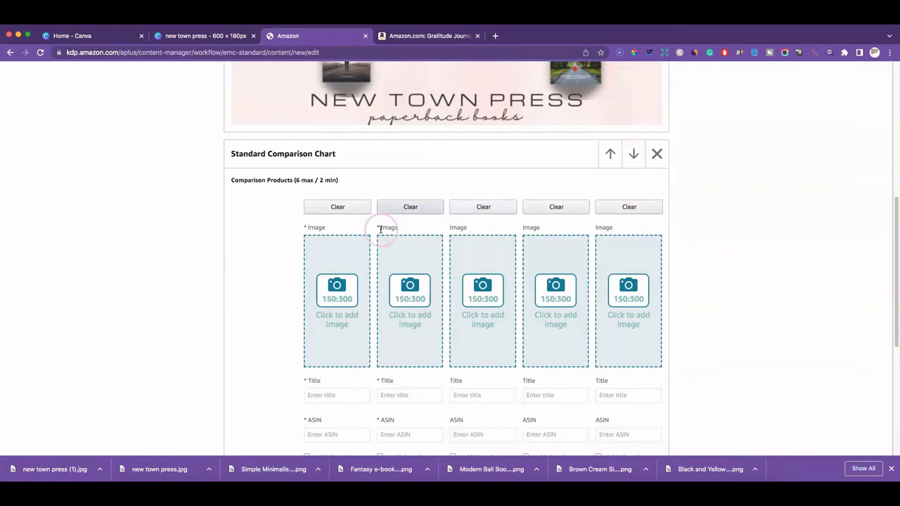
pyautogui.scroll(-3, 362, 295)
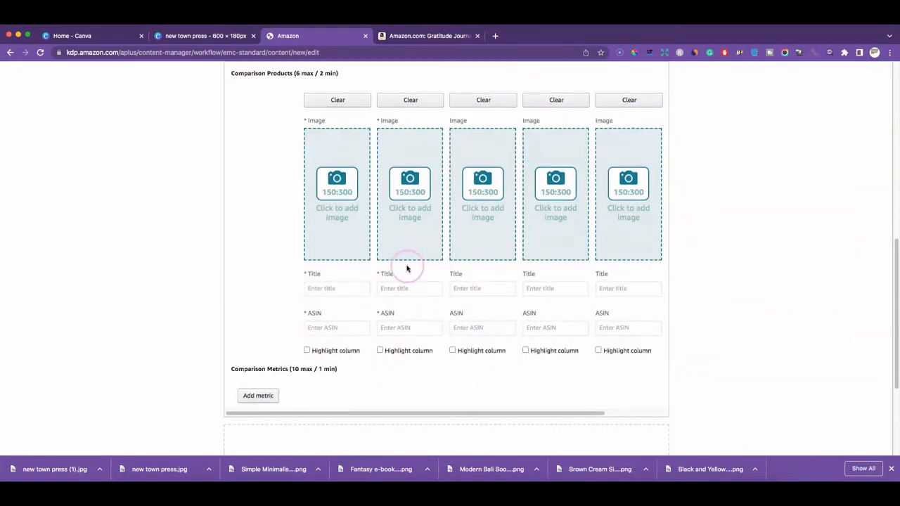
pyautogui.scroll(3, 331, 302)
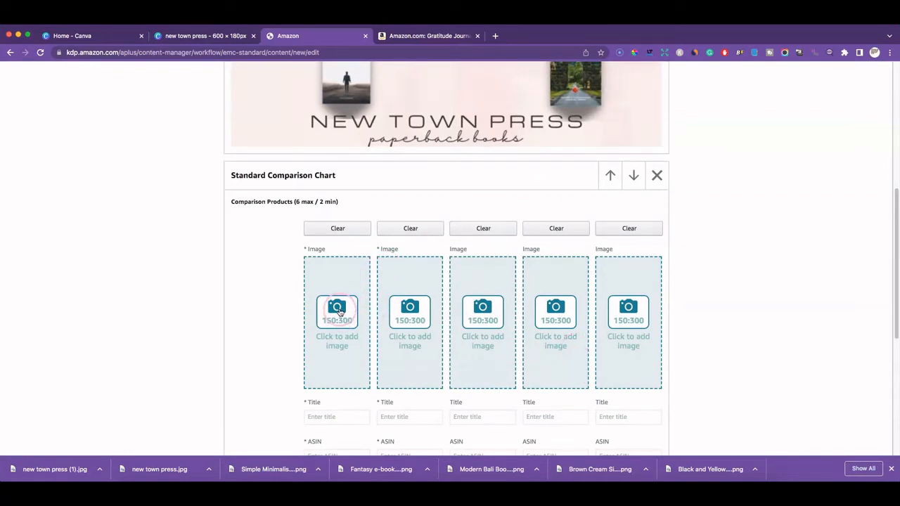
# Upload the Other Side cover to the first chart column with keywords 'other side book'
pyautogui.click(339, 312)
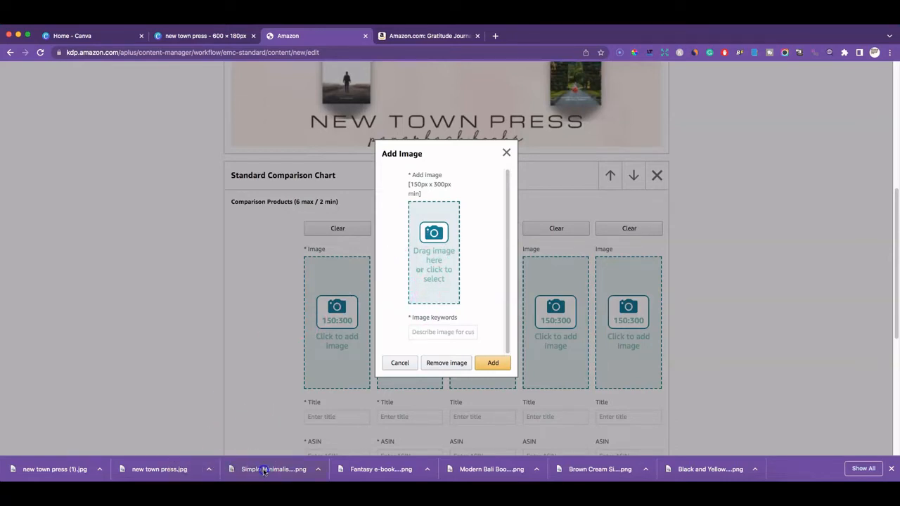
pyautogui.moveTo(264, 471); pyautogui.dragTo(434, 232)
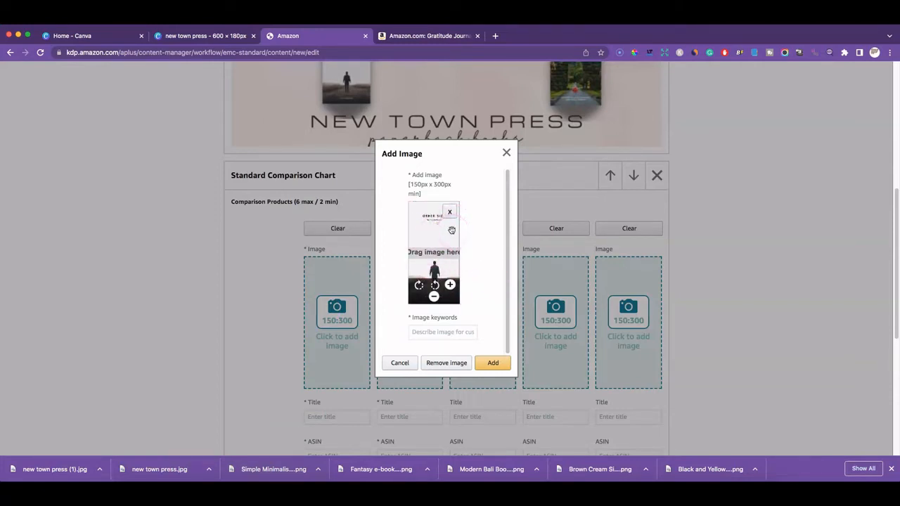
pyautogui.click(451, 328)
pyautogui.click(436, 334)
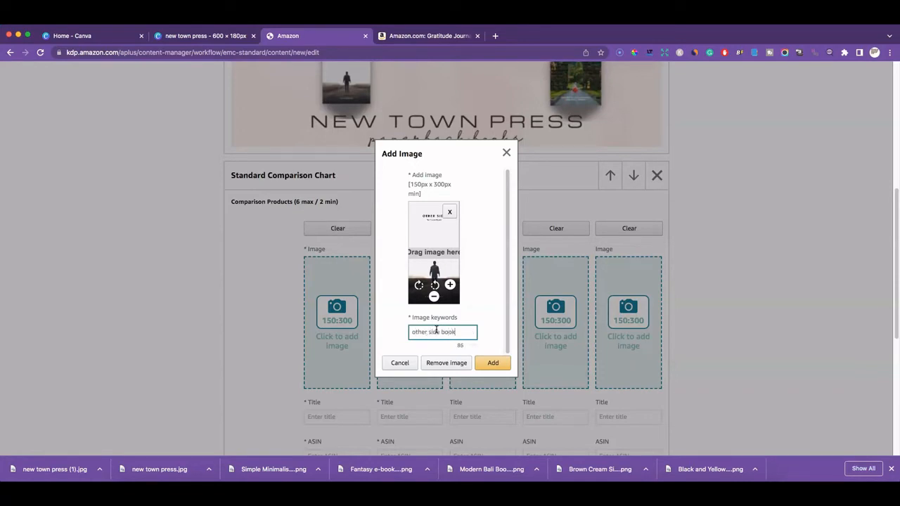
pyautogui.click(493, 362)
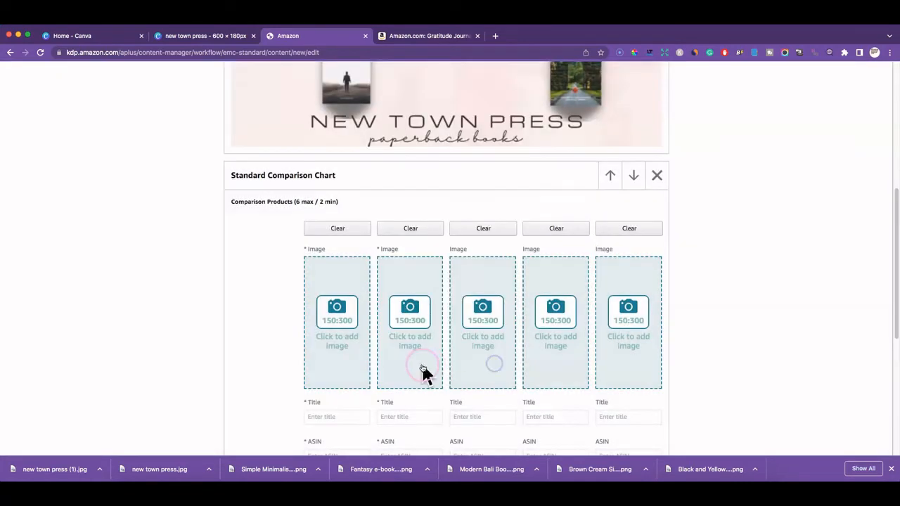
# Title the first comparison column 'Other Side'
pyautogui.scroll(-5, 426, 374)
pyautogui.click(423, 369)
pyautogui.scroll(4, 423, 369)
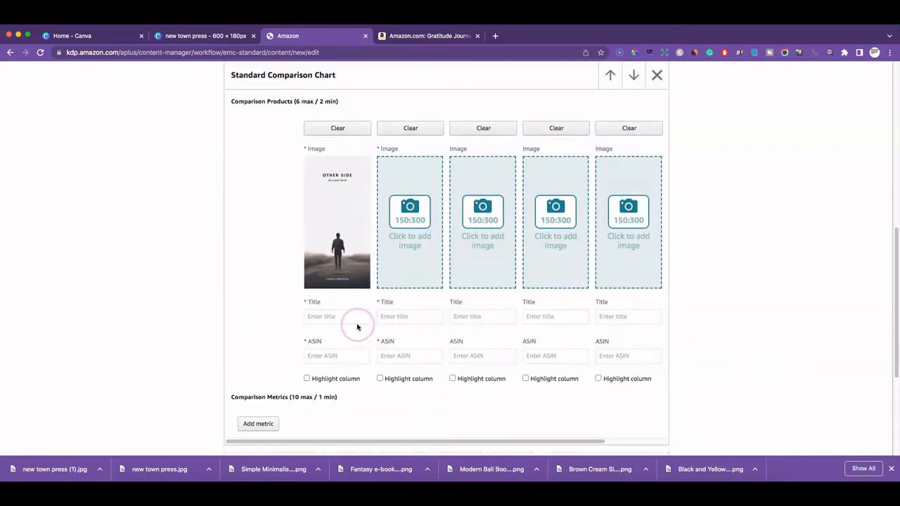
pyautogui.click(338, 318)
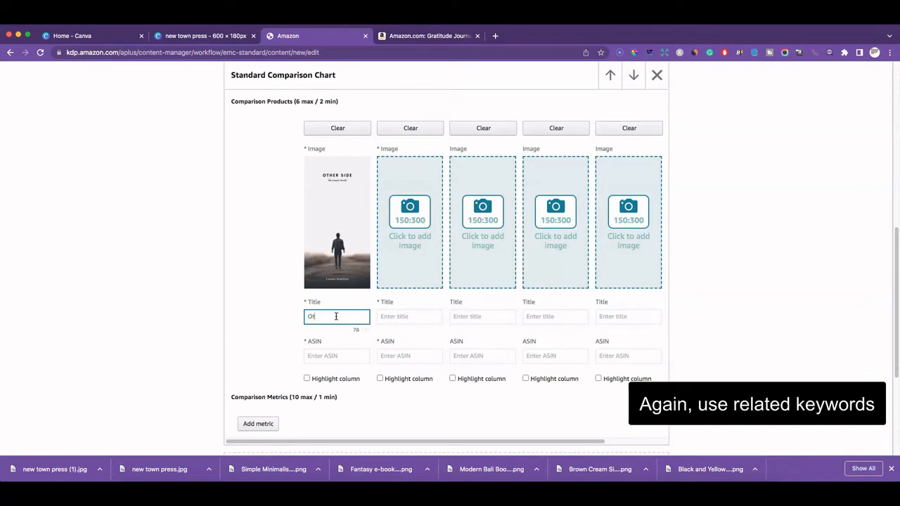
pyautogui.write('Other Side')
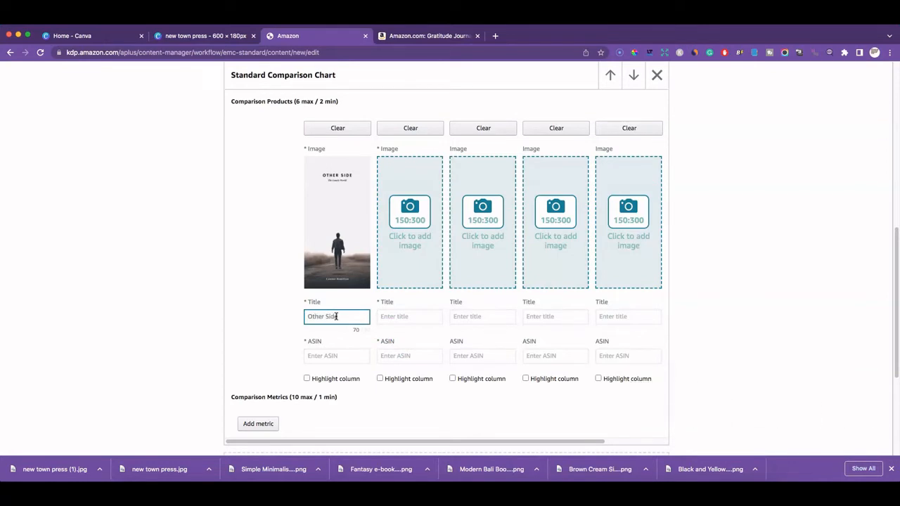
# Fill the second column with the Other Side cover, discarding the rejected dragon cover
pyautogui.click(402, 239)
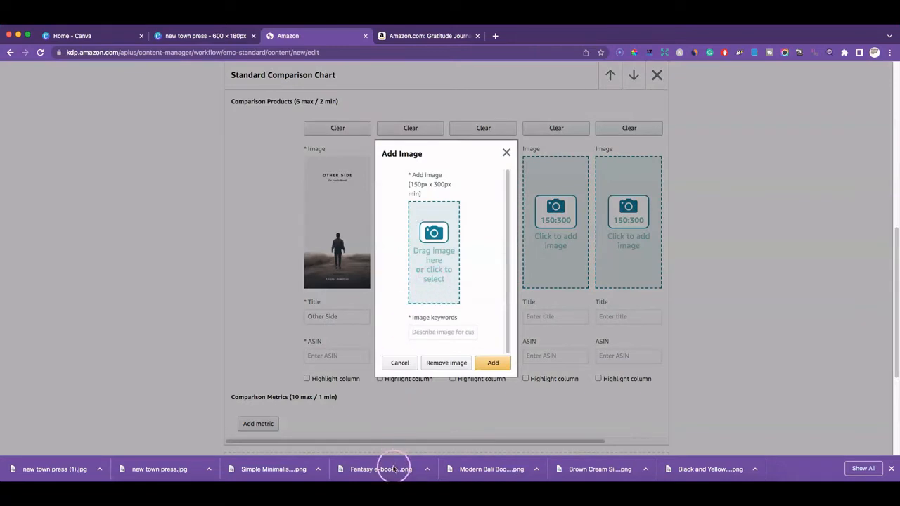
pyautogui.moveTo(397, 469); pyautogui.dragTo(432, 226)
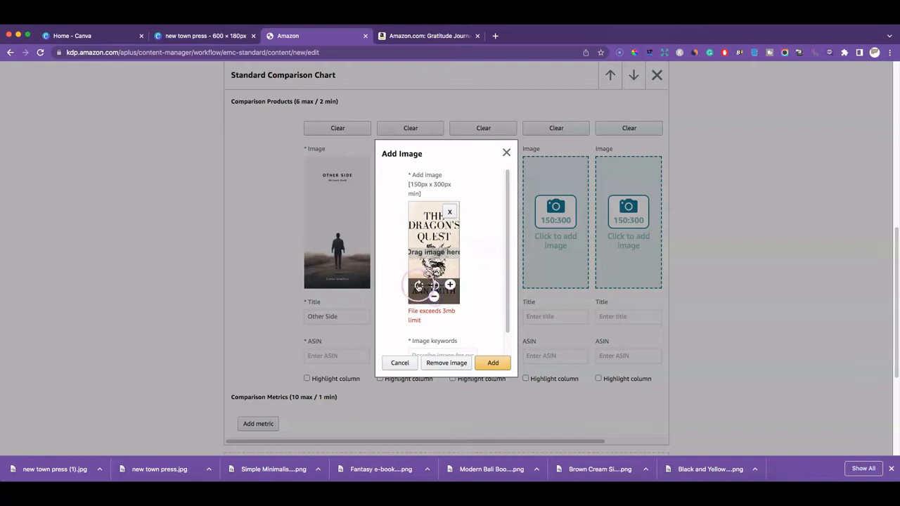
pyautogui.click(434, 285)
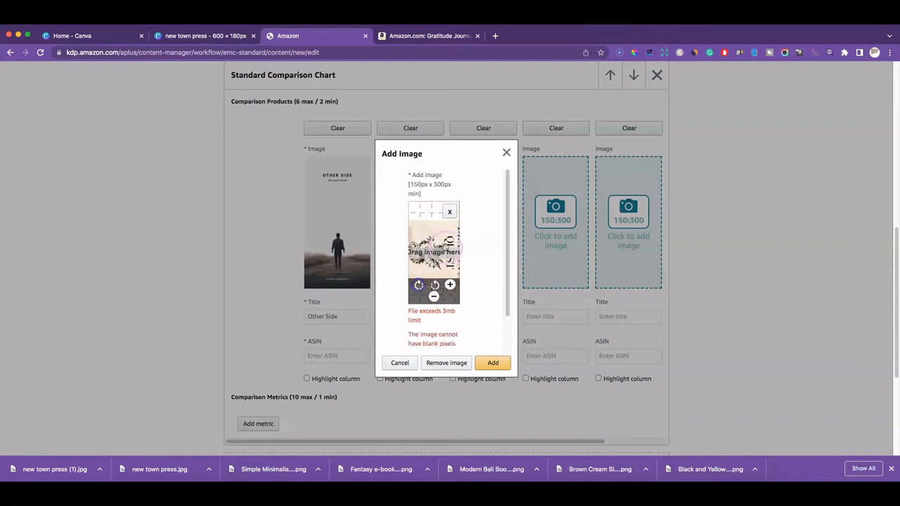
pyautogui.click(451, 213)
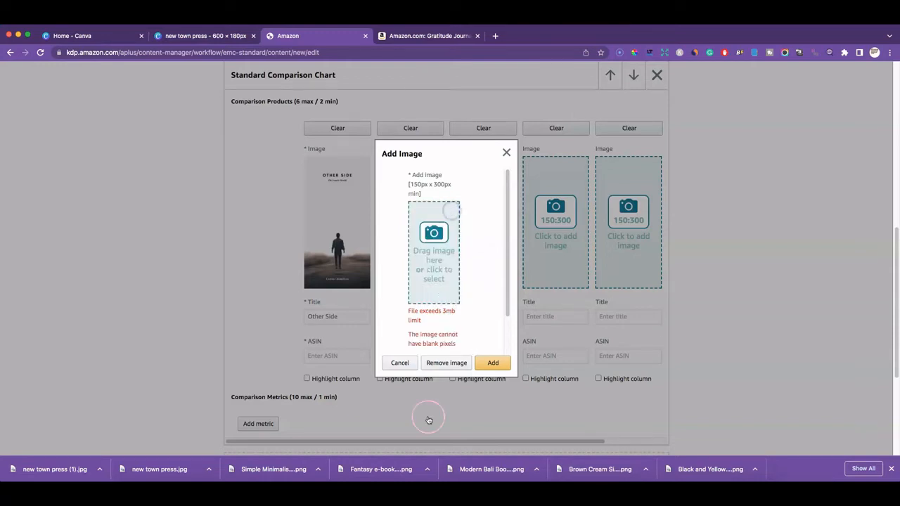
pyautogui.moveTo(296, 477); pyautogui.dragTo(439, 236)
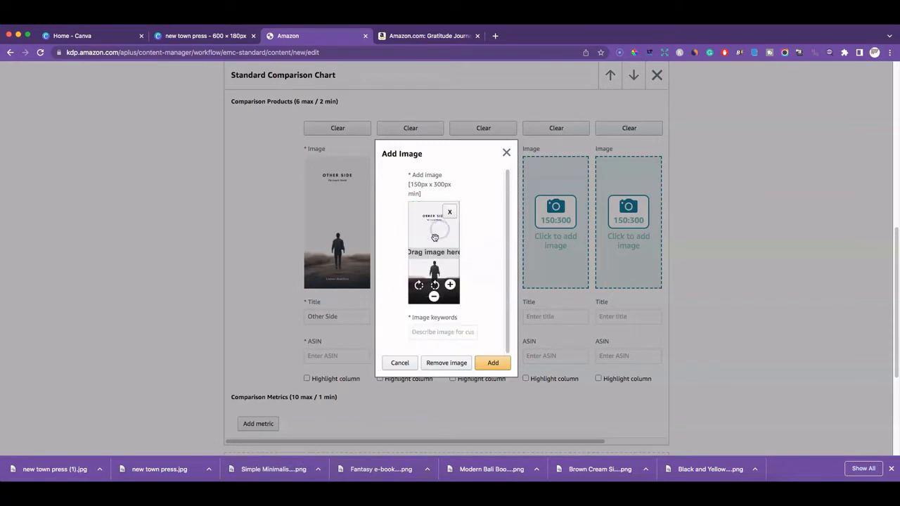
pyautogui.click(446, 332)
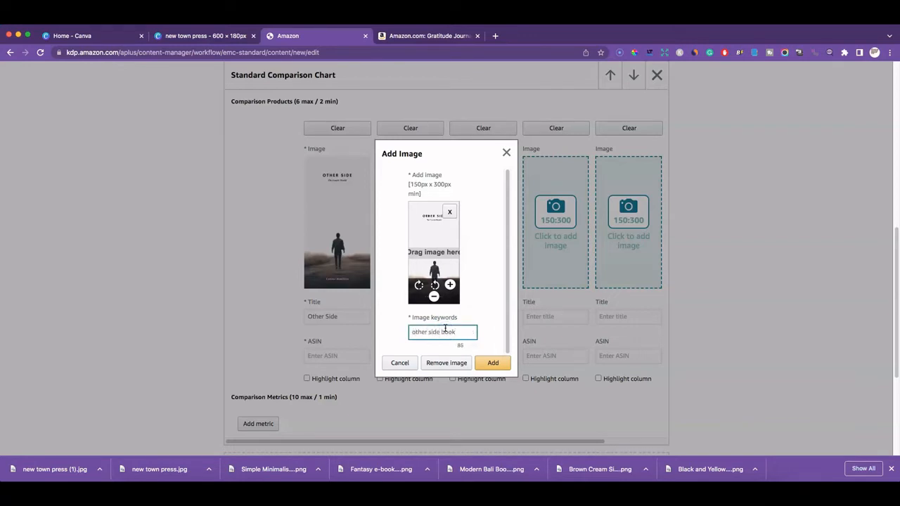
pyautogui.click(474, 362)
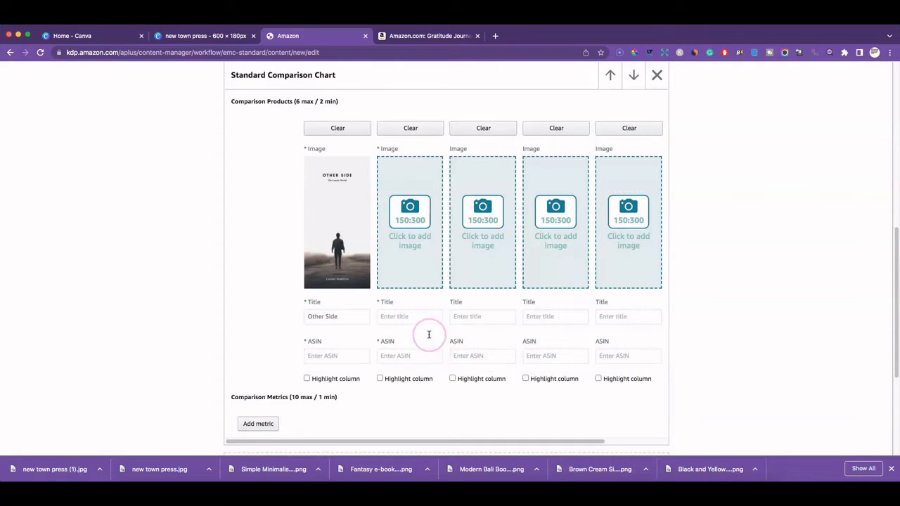
# Add the Dream cover to the third column
pyautogui.click(465, 243)
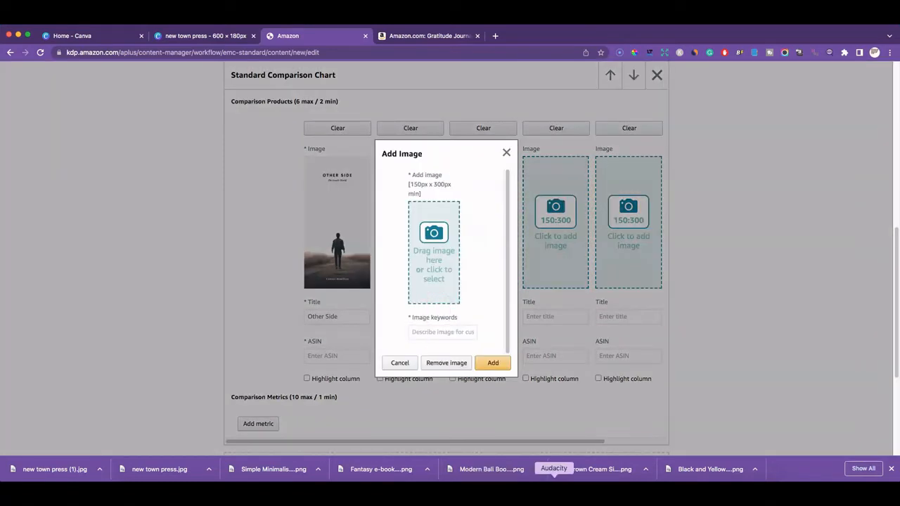
pyautogui.moveTo(596, 476); pyautogui.dragTo(441, 240)
pyautogui.click(445, 331)
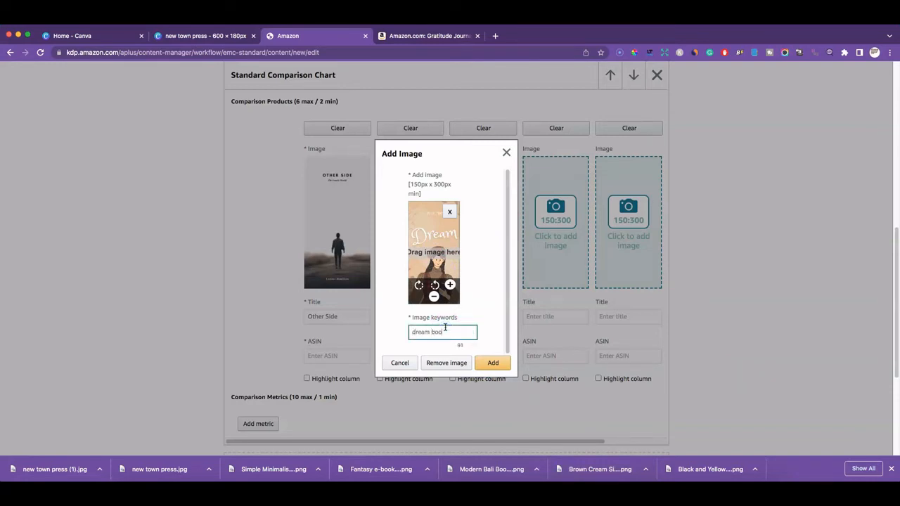
pyautogui.click(493, 363)
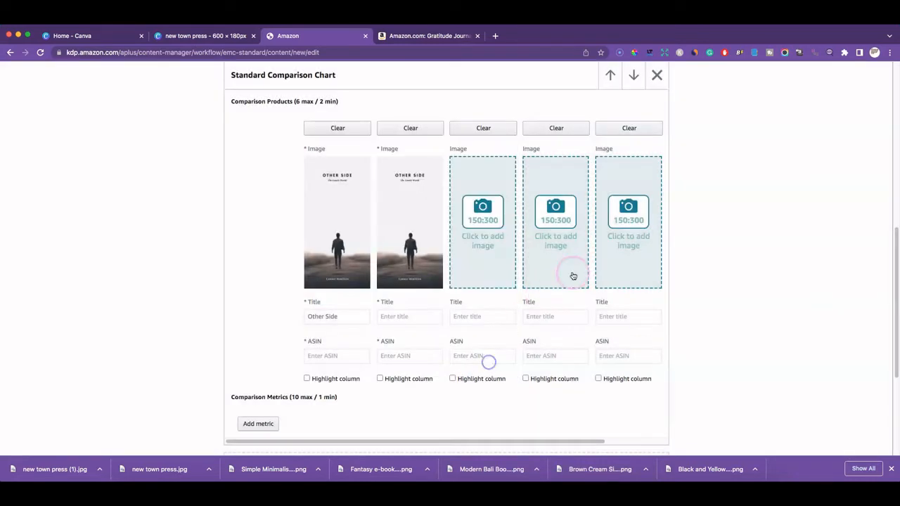
# Add Two Side covers to the fourth and fifth columns, keywording the last 'two'
pyautogui.click(563, 217)
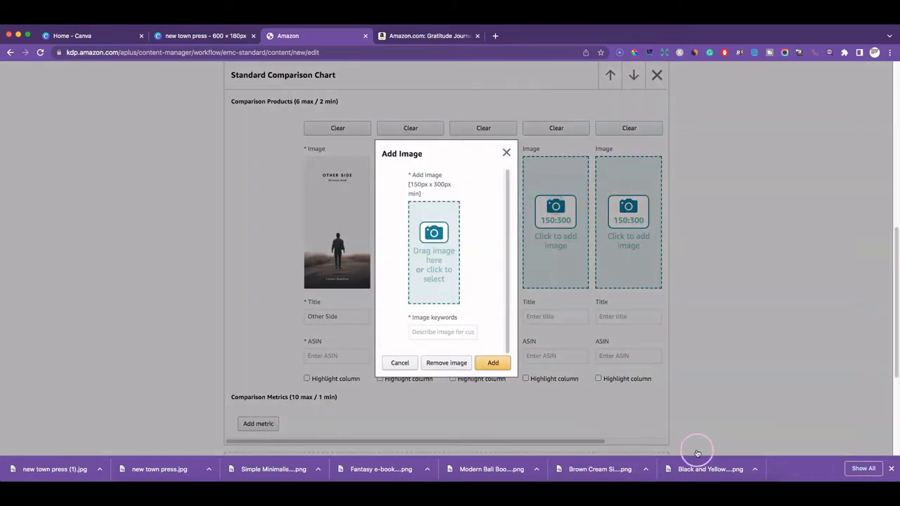
pyautogui.moveTo(707, 466); pyautogui.dragTo(434, 242)
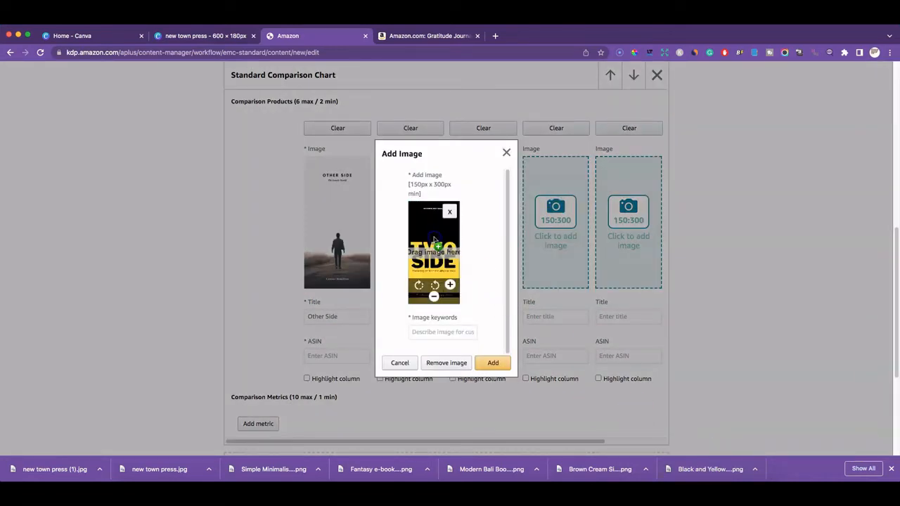
pyautogui.click(448, 332)
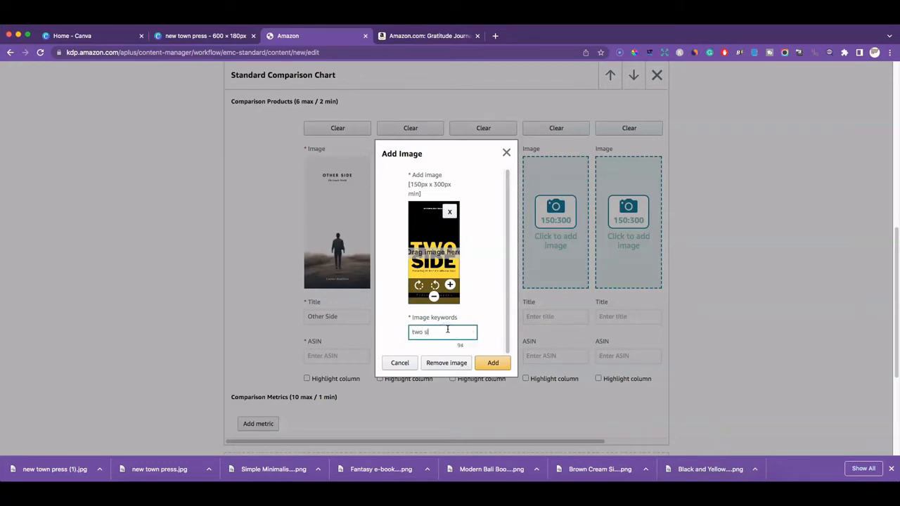
pyautogui.click(493, 363)
pyautogui.click(626, 237)
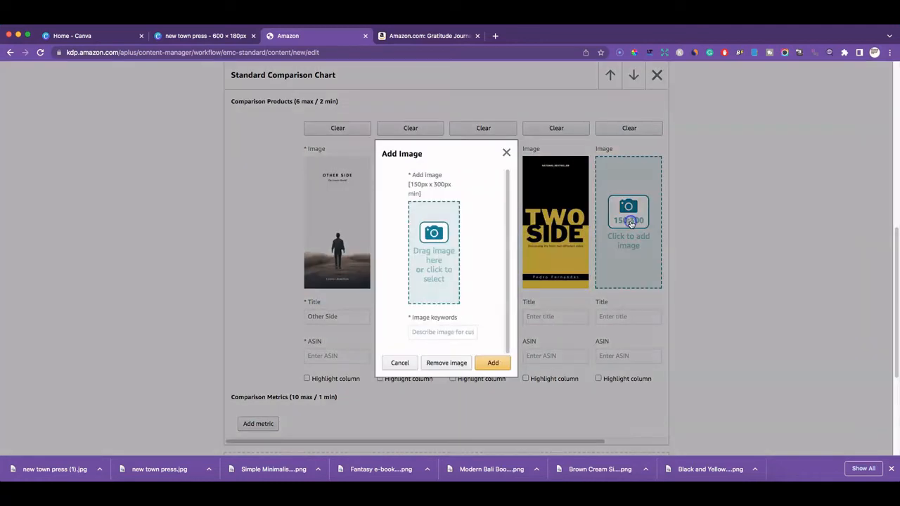
pyautogui.moveTo(692, 468); pyautogui.dragTo(428, 250)
pyautogui.click(443, 335)
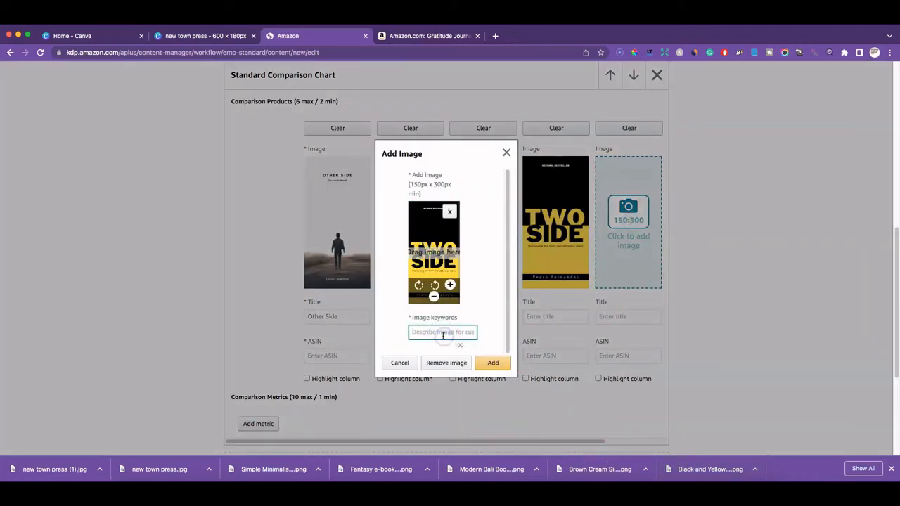
pyautogui.write('two side')
pyautogui.click(493, 363)
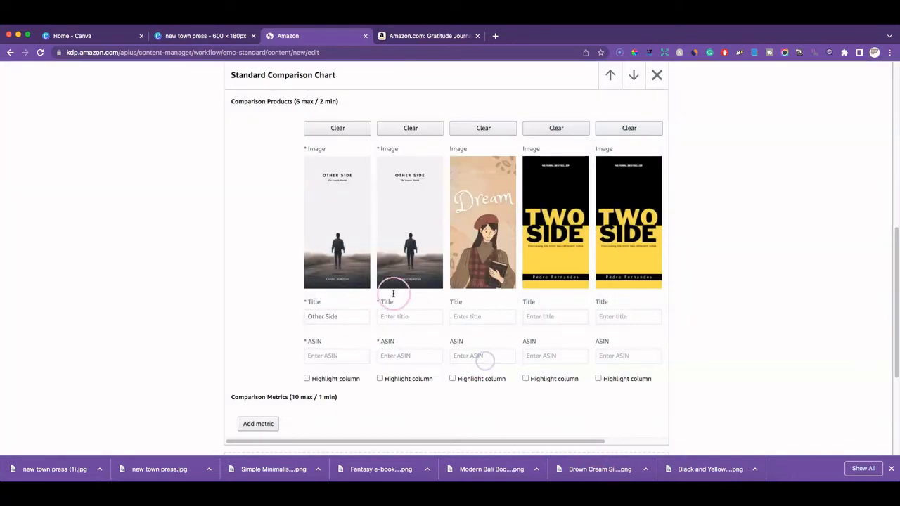
# Copy the Gratitude Journal's ASIN B086PQXNC6 from its Amazon product details
pyautogui.click(411, 36)
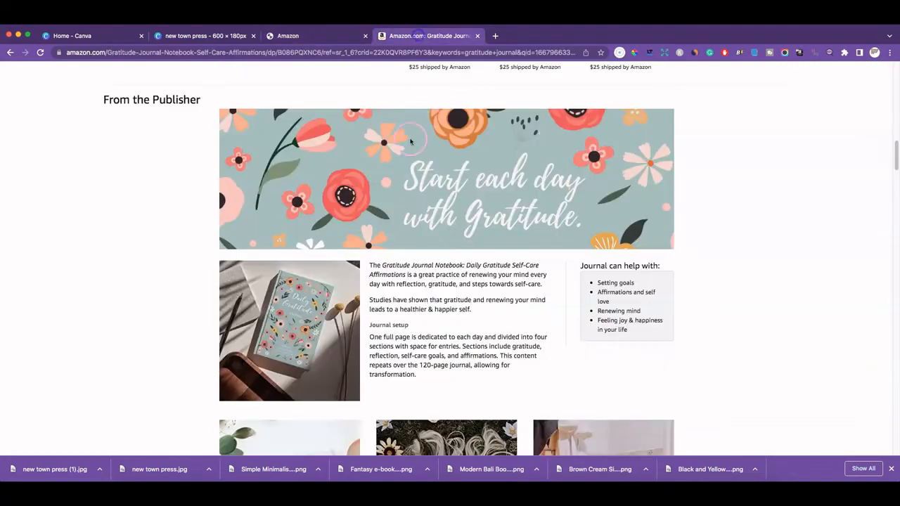
pyautogui.scroll(-5, 490, 320)
pyautogui.scroll(5, 490, 320)
pyautogui.scroll(-5, 490, 320)
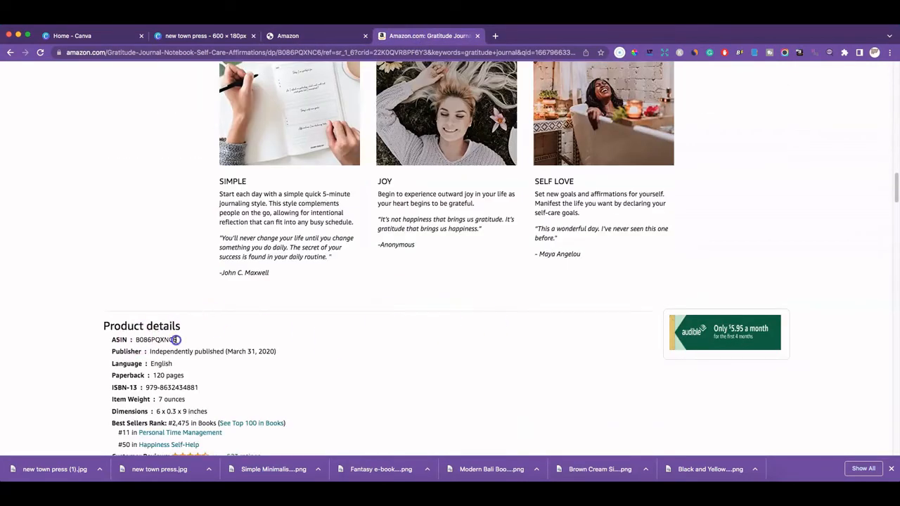
pyautogui.moveTo(176, 340); pyautogui.dragTo(144, 340)
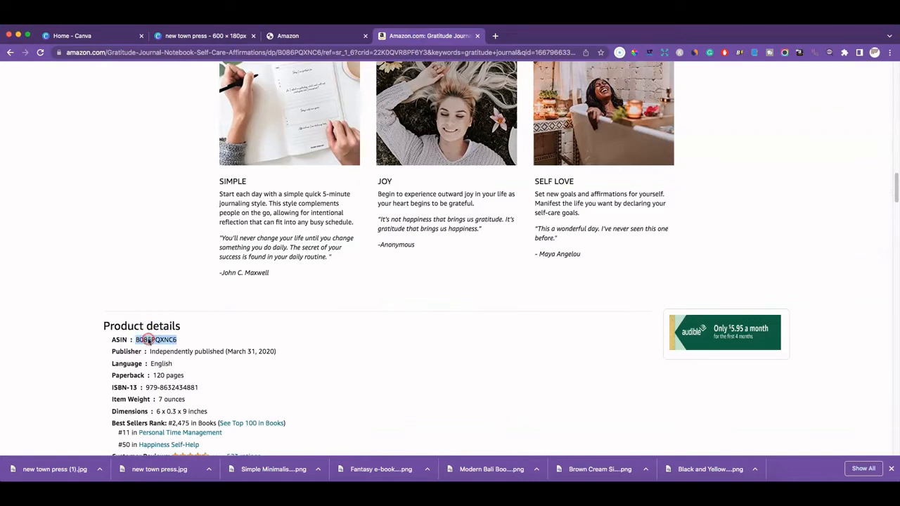
pyautogui.rightClick(148, 341)
pyautogui.click(164, 354)
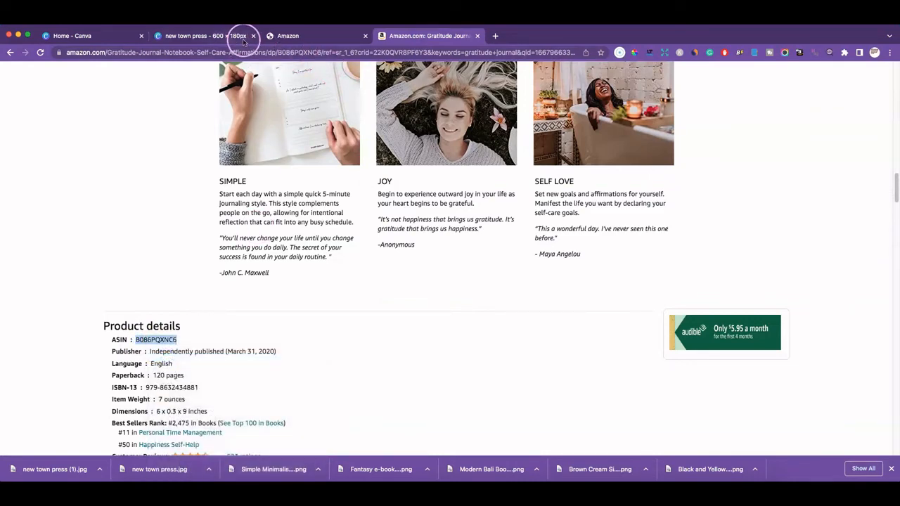
pyautogui.click(292, 36)
# Paste B086PQXNC6 into each of the five comparison-chart ASIN fields
pyautogui.rightClick(335, 357)
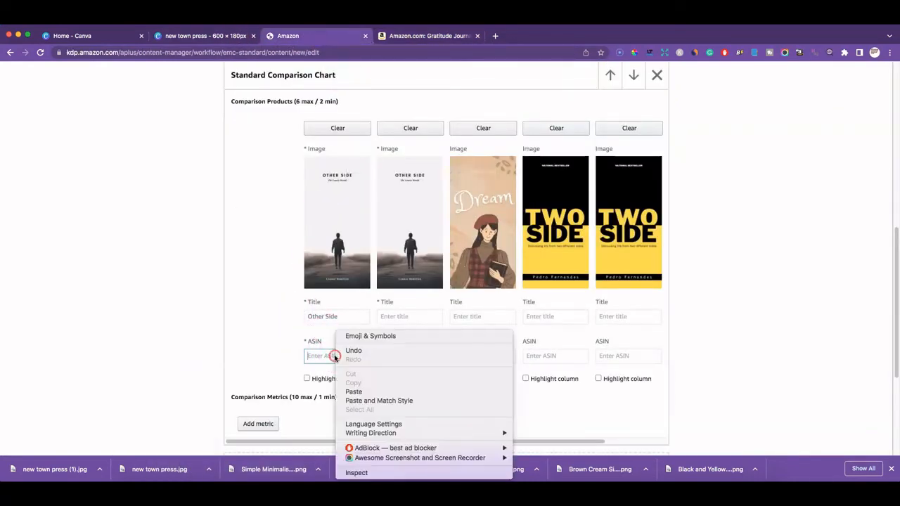
pyautogui.click(353, 392)
pyautogui.rightClick(394, 357)
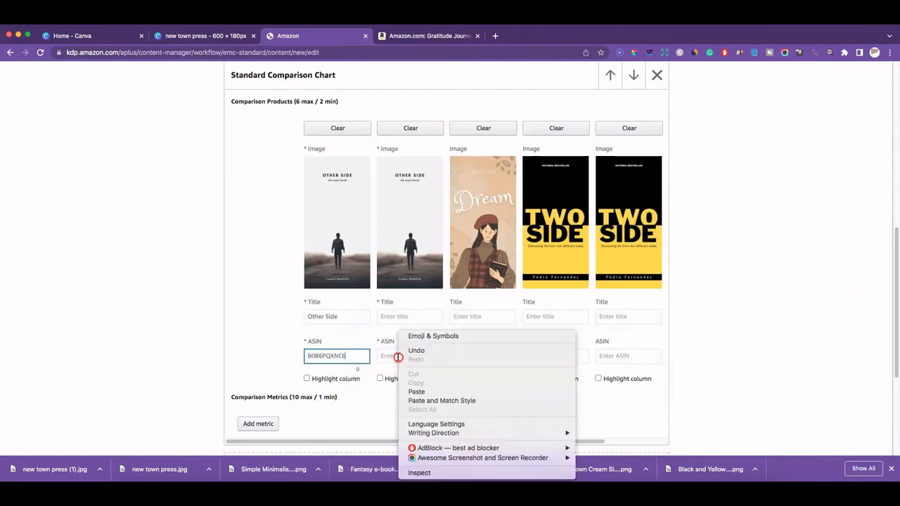
pyautogui.click(413, 391)
pyautogui.rightClick(465, 356)
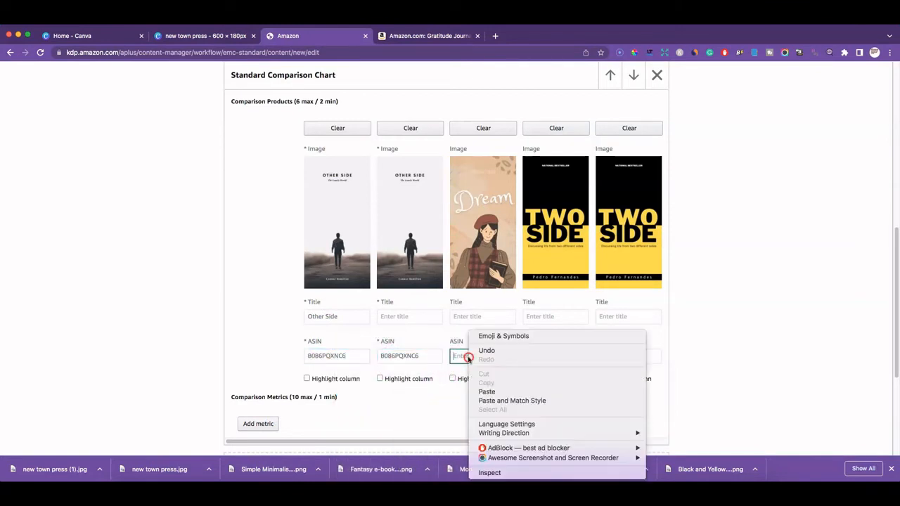
pyautogui.click(476, 392)
pyautogui.rightClick(545, 357)
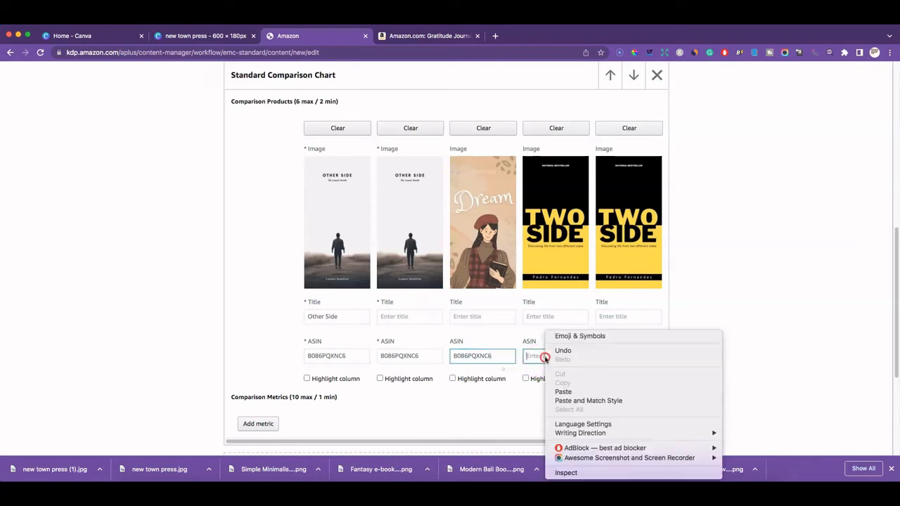
pyautogui.click(563, 392)
pyautogui.rightClick(618, 357)
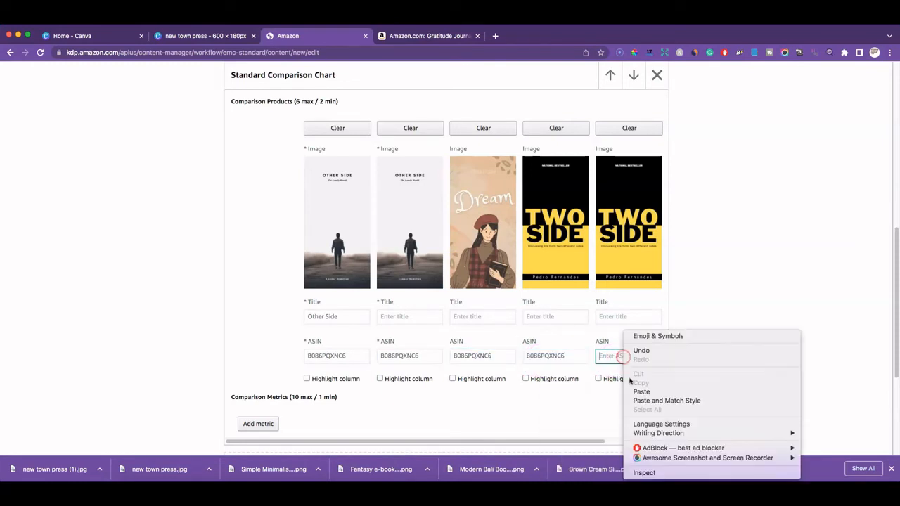
pyautogui.click(640, 392)
pyautogui.click(398, 317)
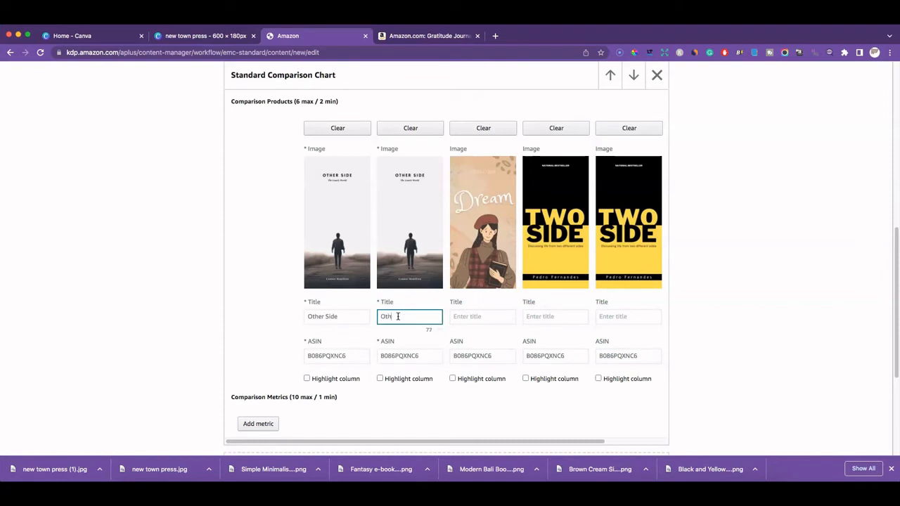
# Fill in the remaining book titles Other Side, Dream and Two Side, removing stray letters
pyautogui.click(478, 317)
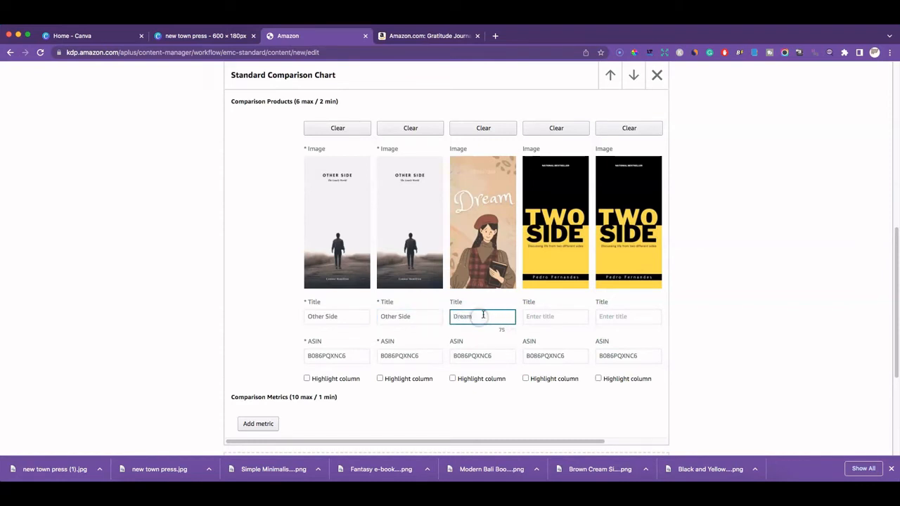
pyautogui.click(544, 316)
pyautogui.write('Two SideTeo')
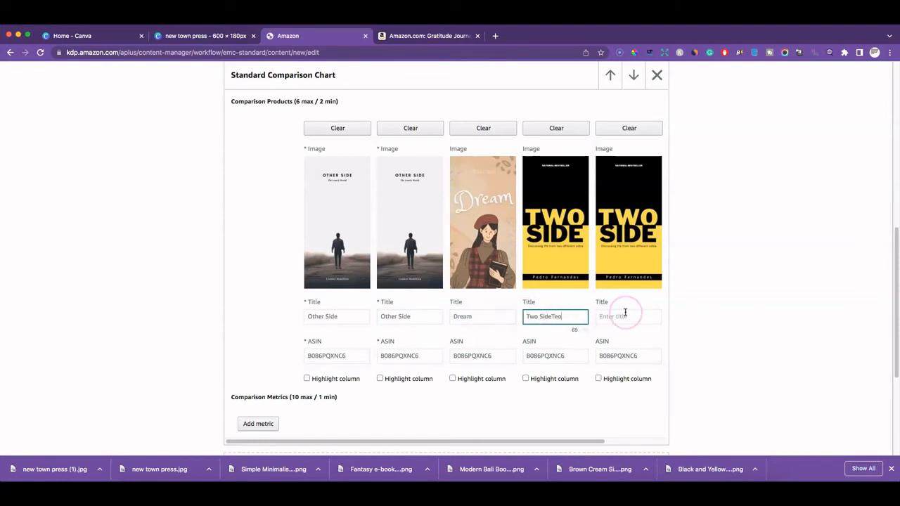
pyautogui.press('BackSpace')
pyautogui.press('BackSpace')
pyautogui.press('Tab')
pyautogui.click(582, 316)
pyautogui.press('BackSpace')
pyautogui.click(614, 317)
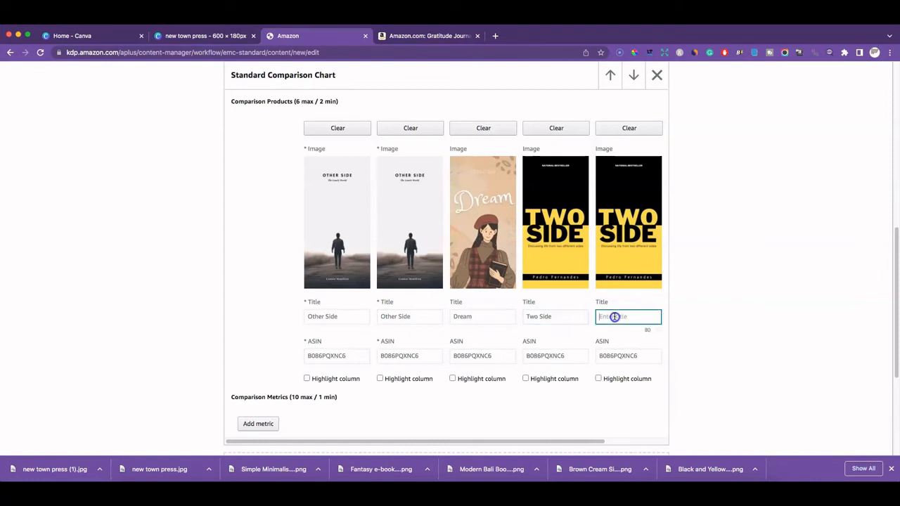
pyautogui.write('Two Side')
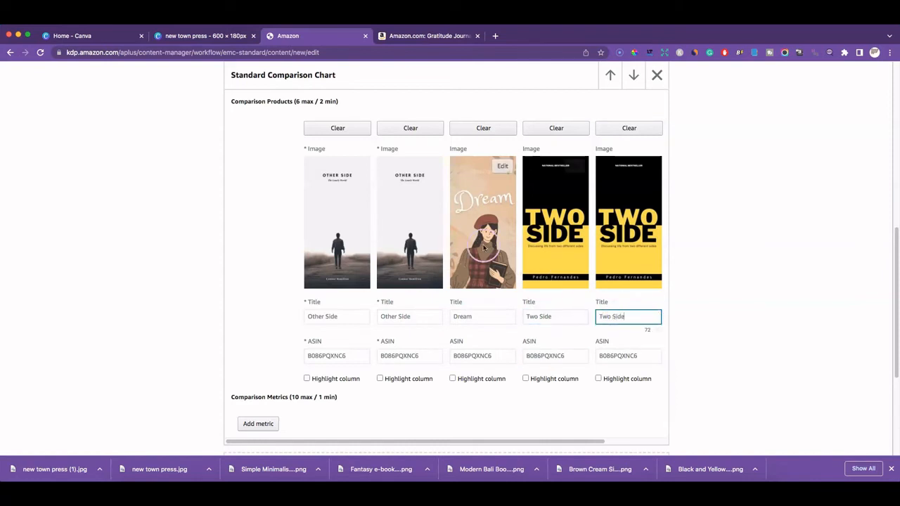
pyautogui.scroll(3, 591, 306)
pyautogui.scroll(-3, 605, 282)
pyautogui.scroll(3, 545, 281)
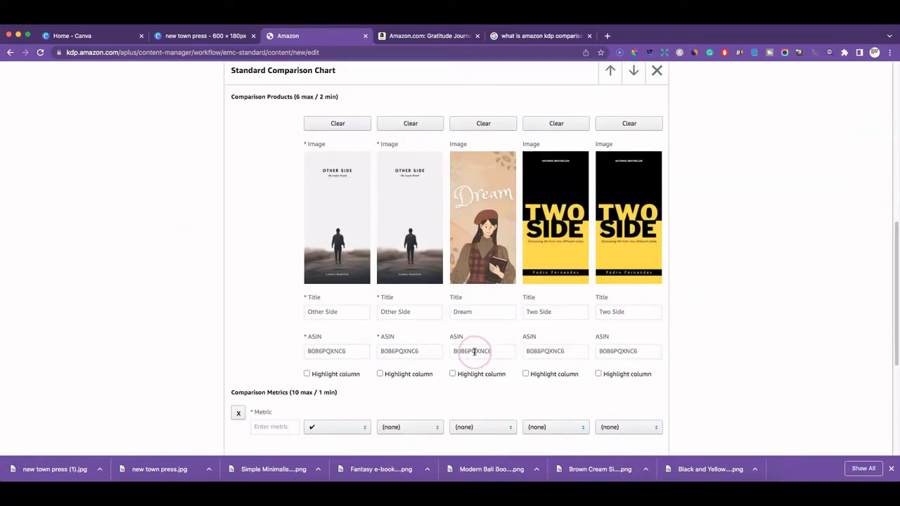
# Mark all five books with a checkmark in the Paperback metric row
pyautogui.scroll(-2, 352, 348)
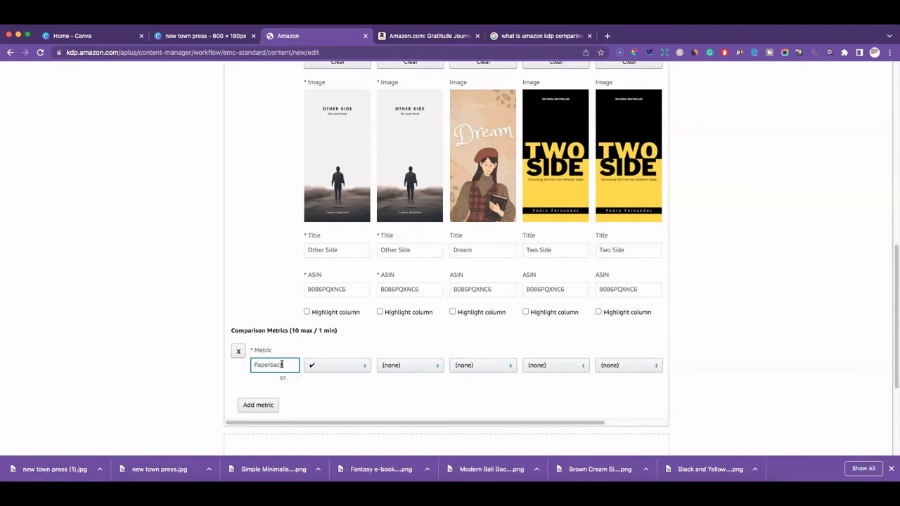
pyautogui.click(344, 365)
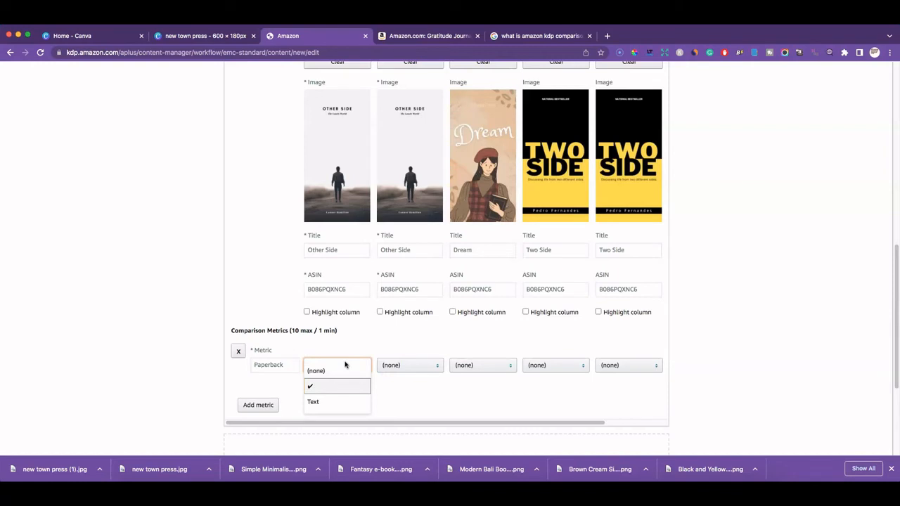
pyautogui.click(337, 386)
pyautogui.click(422, 366)
pyautogui.click(420, 388)
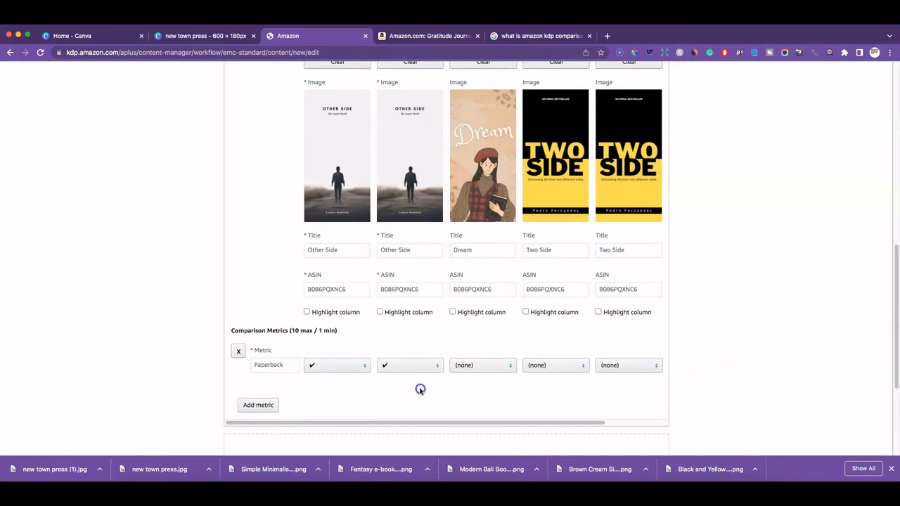
pyautogui.click(508, 366)
pyautogui.click(498, 385)
pyautogui.click(553, 366)
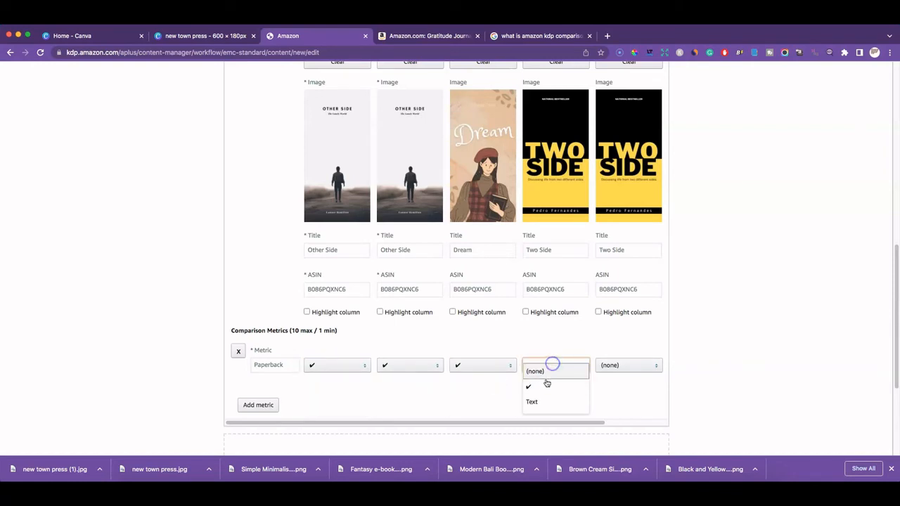
pyautogui.click(547, 383)
pyautogui.click(602, 364)
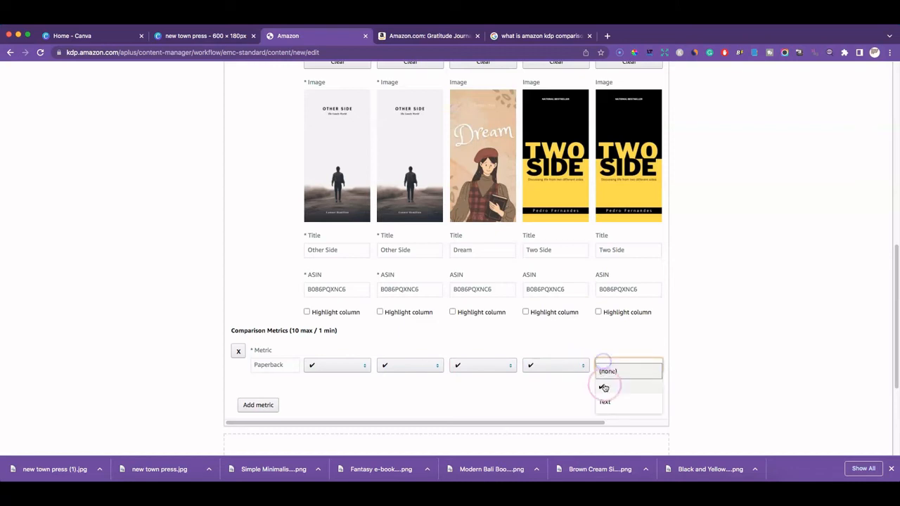
pyautogui.click(604, 387)
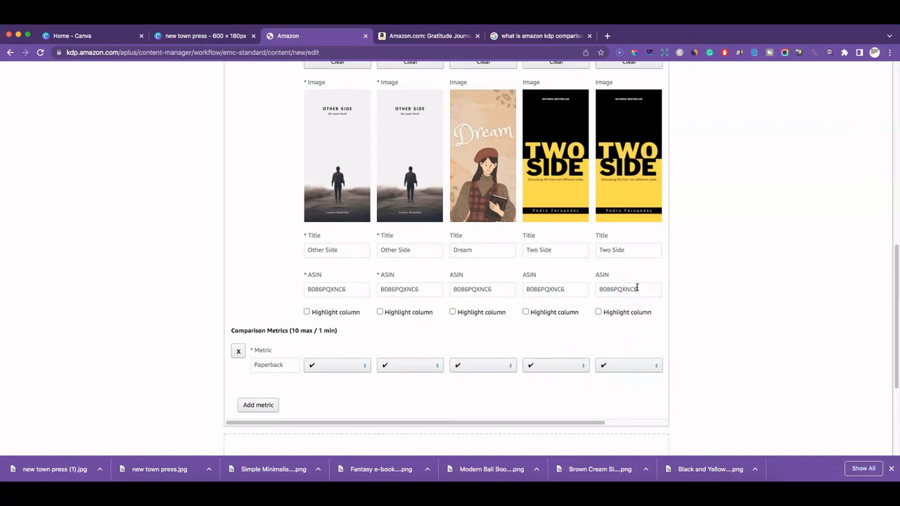
# Finish editing the Paperback metric row
pyautogui.click(271, 367)
pyautogui.click(673, 323)
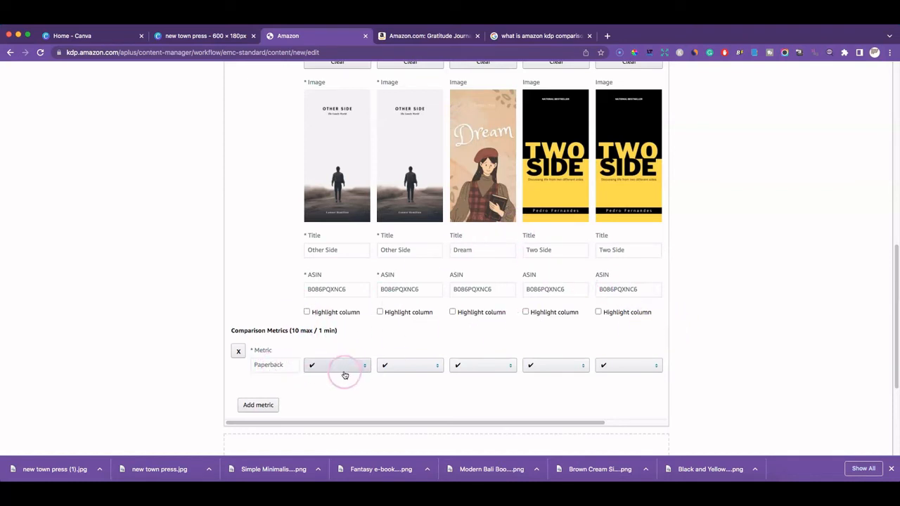
pyautogui.scroll(5, 639, 321)
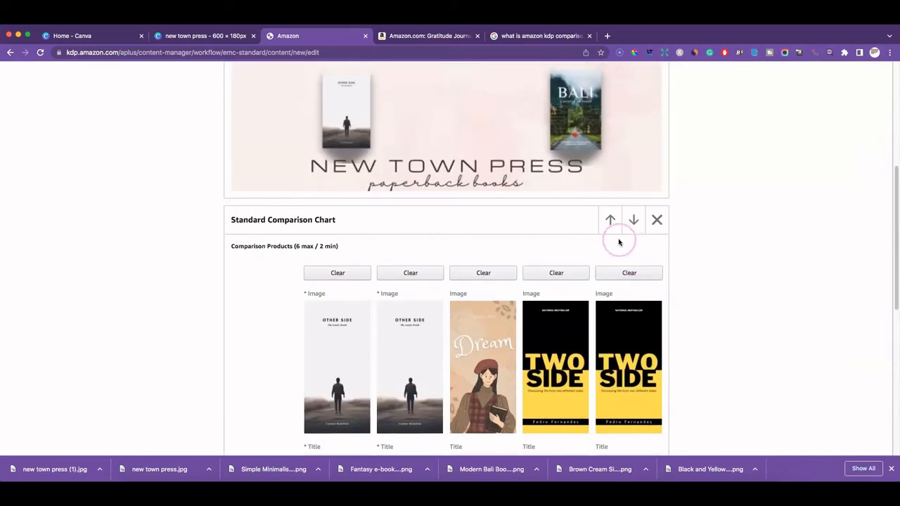
pyautogui.scroll(3, 605, 232)
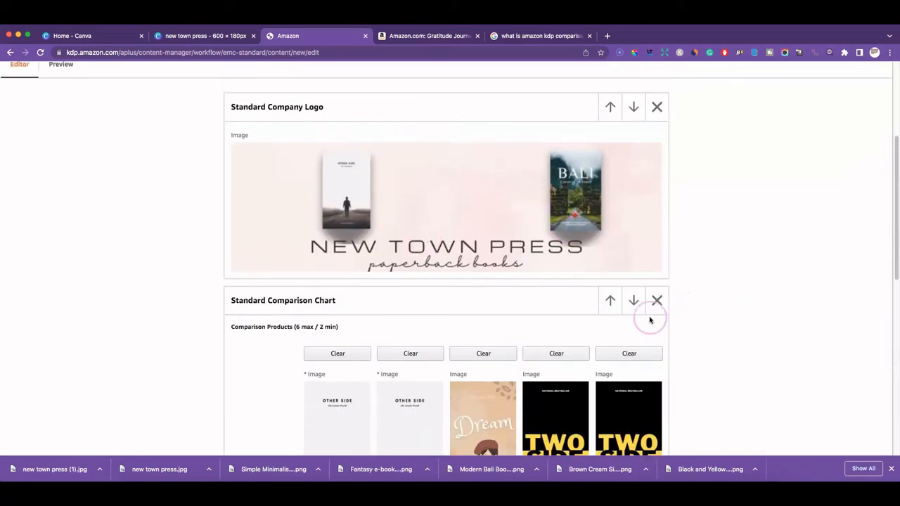
# Reorder the comparison chart module so it sits directly below the logo banner
pyautogui.click(611, 300)
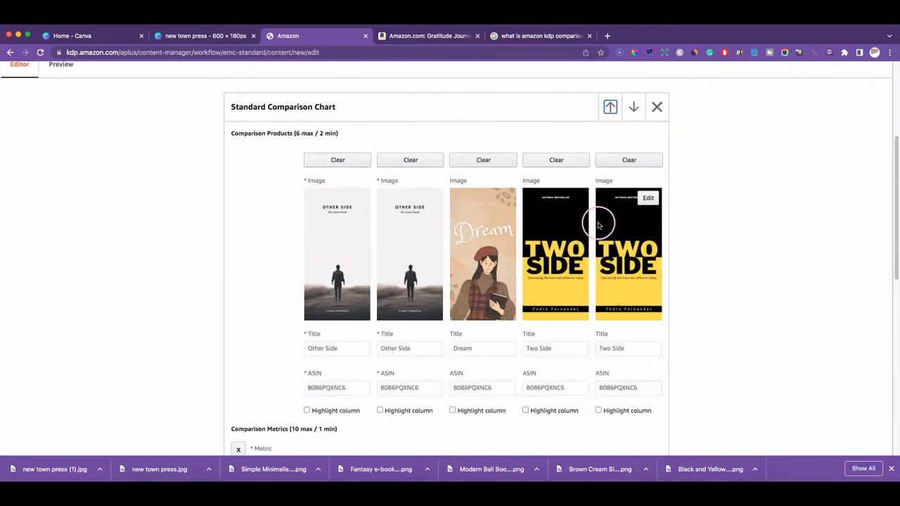
pyautogui.scroll(-7, 598, 221)
pyautogui.scroll(4, 598, 222)
pyautogui.scroll(5, 599, 222)
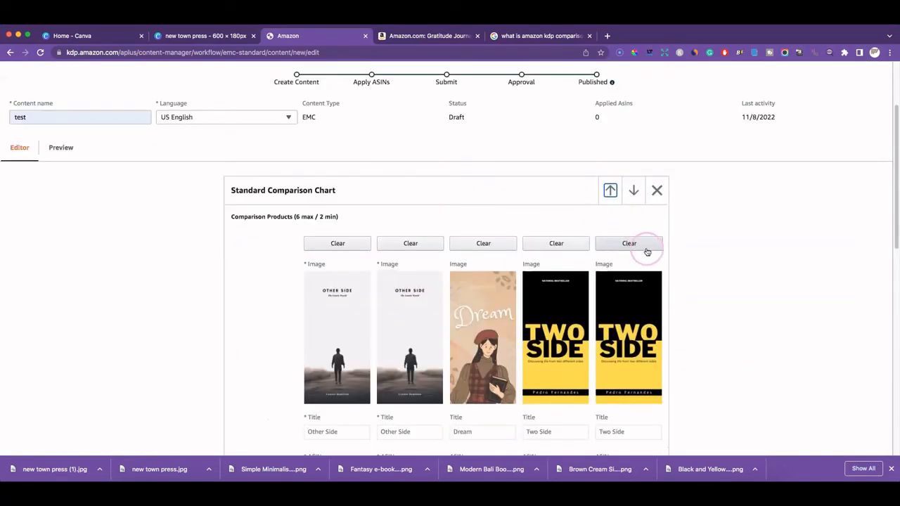
pyautogui.click(634, 190)
pyautogui.scroll(2, 694, 239)
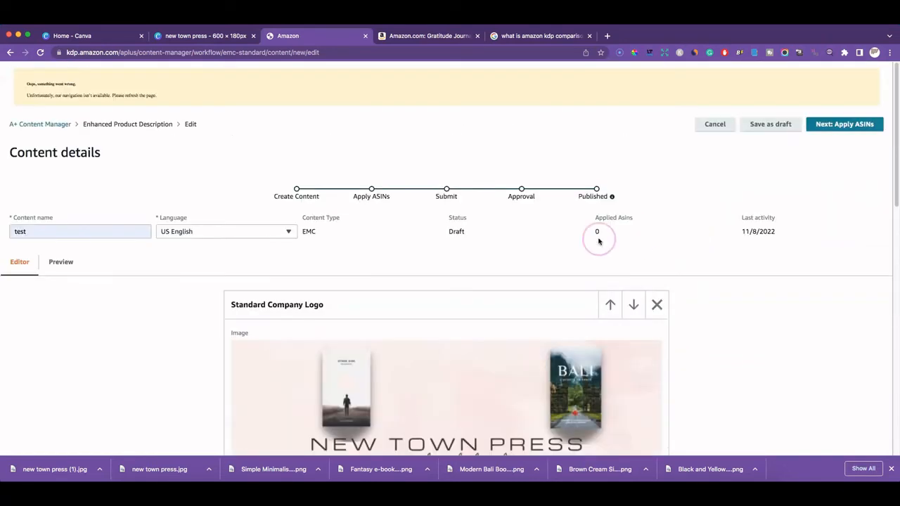
# Preview the A+ content in both Mobile and Desktop layouts
pyautogui.click(61, 261)
pyautogui.scroll(-4, 609, 366)
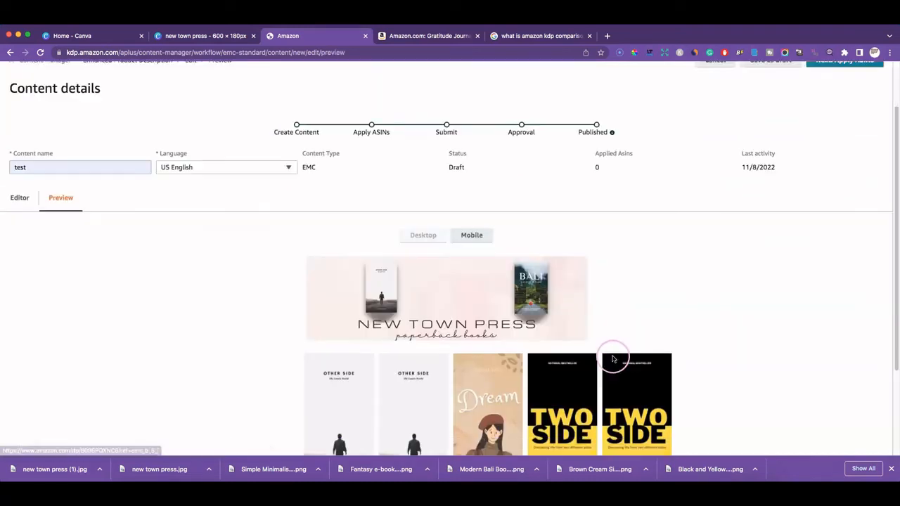
pyautogui.scroll(-2, 691, 312)
pyautogui.scroll(3, 691, 312)
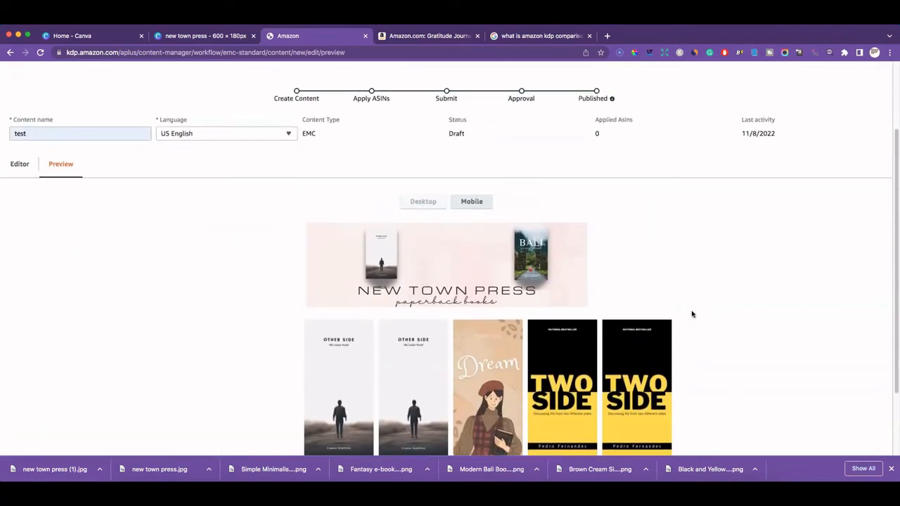
pyautogui.click(476, 203)
pyautogui.click(430, 203)
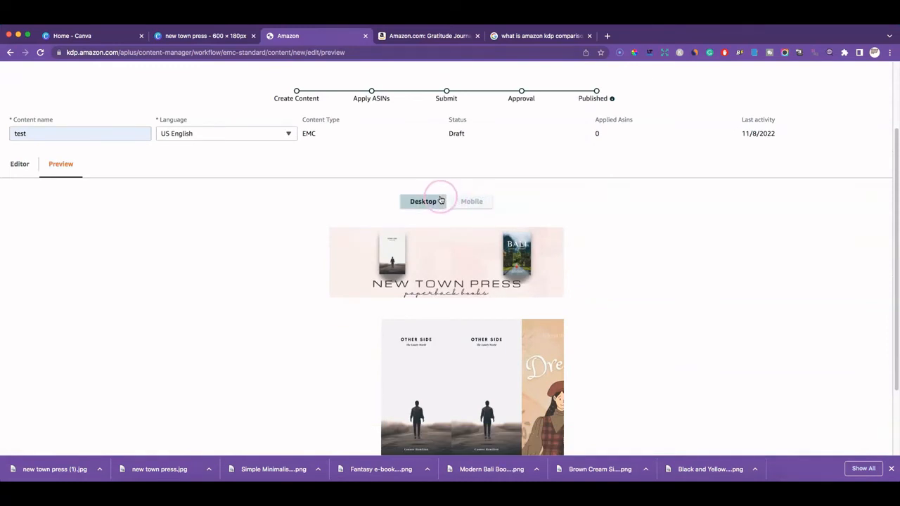
pyautogui.scroll(-3, 664, 324)
pyautogui.scroll(4, 668, 327)
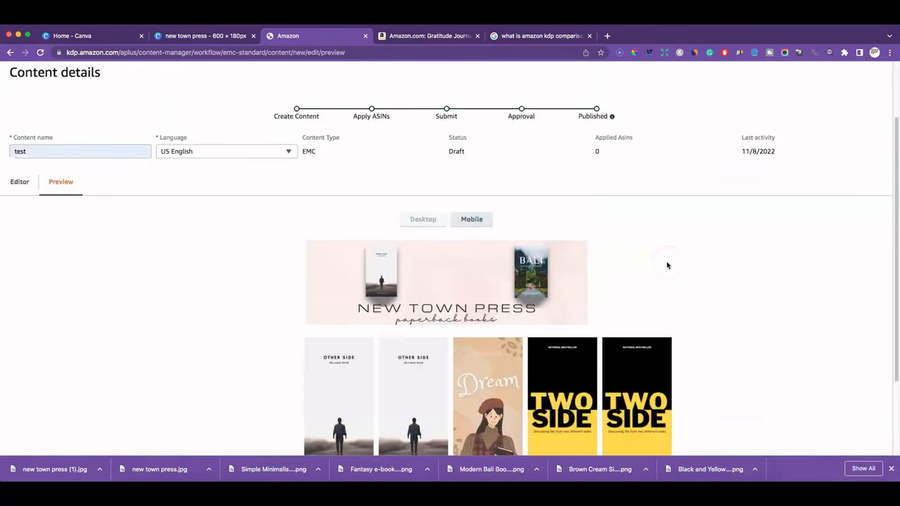
pyautogui.scroll(2, 732, 231)
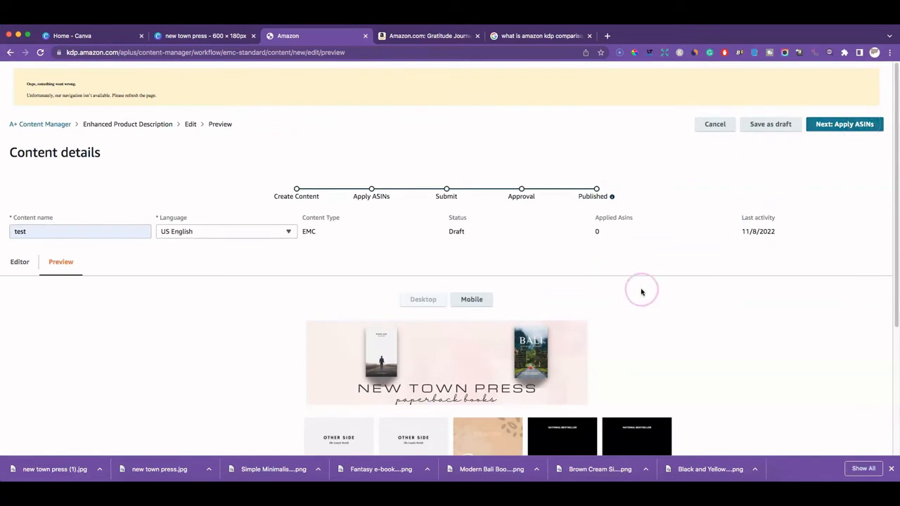
pyautogui.scroll(-5, 642, 290)
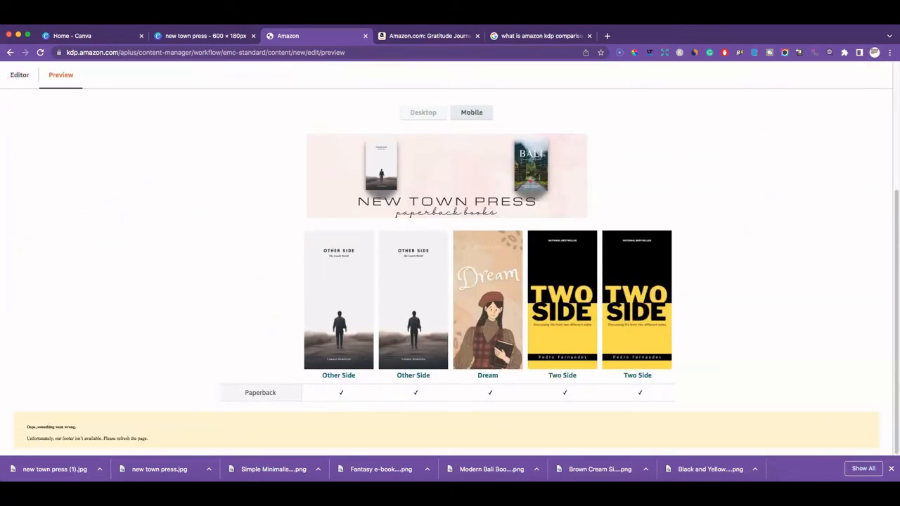
# Return to the editor, then switch to the Amazon.com Gratitude Journal product page
pyautogui.click(19, 74)
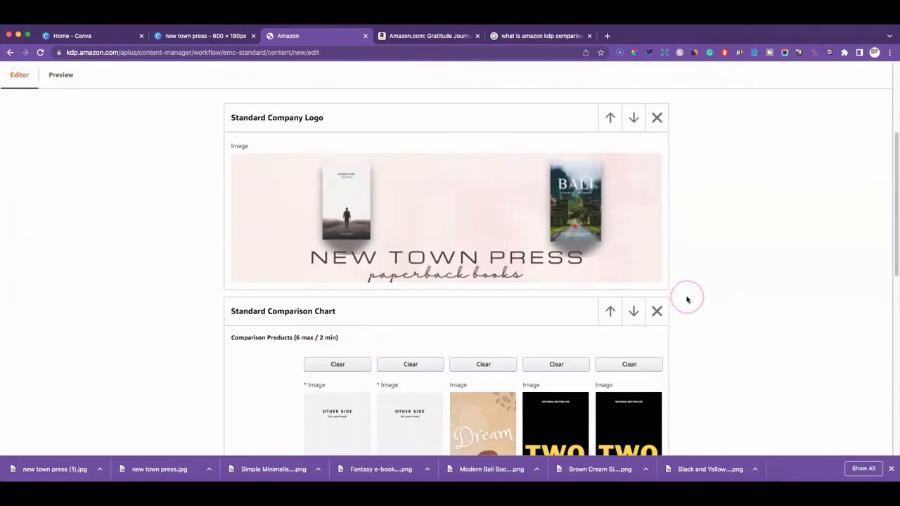
pyautogui.scroll(5, 686, 306)
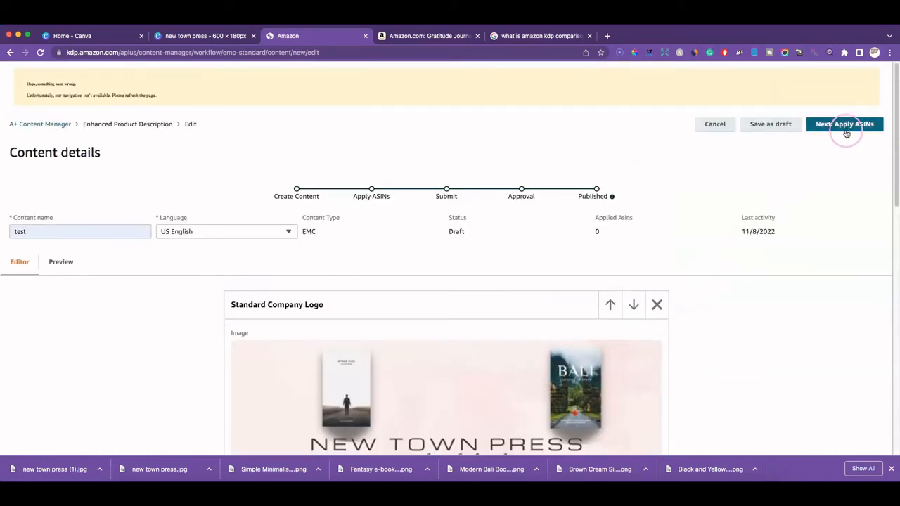
pyautogui.scroll(-3, 706, 278)
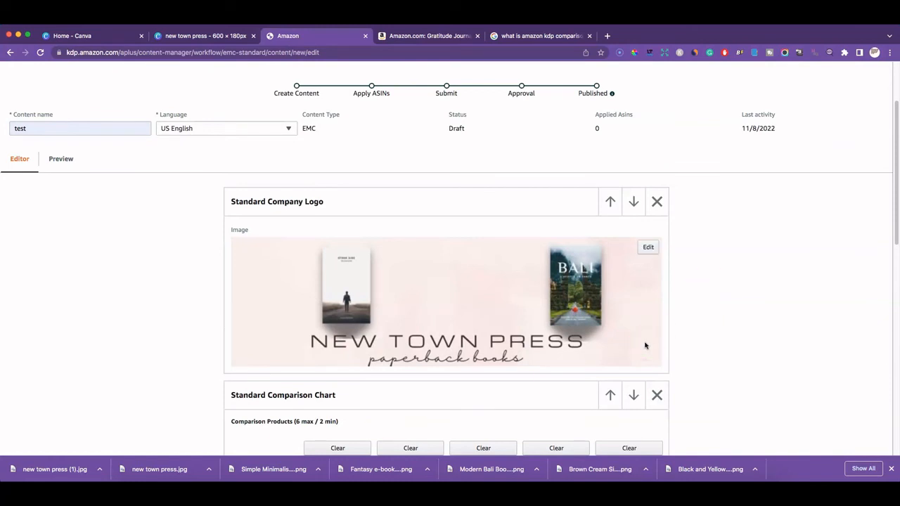
pyautogui.scroll(-5, 645, 344)
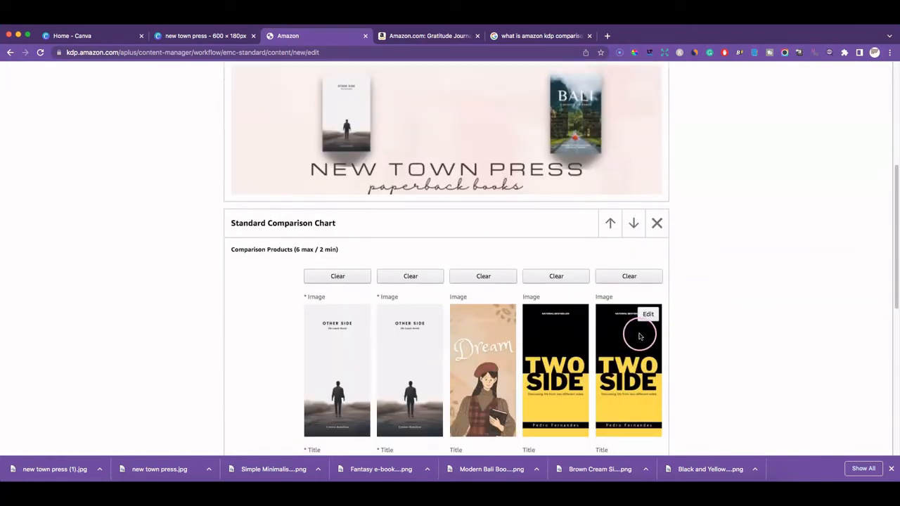
pyautogui.scroll(8, 640, 336)
pyautogui.click(437, 36)
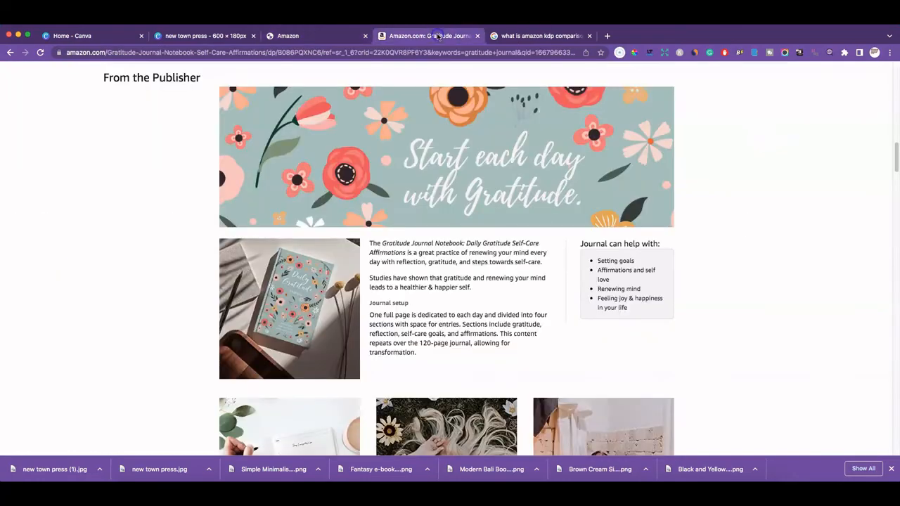
# Scroll through the Gratitude Journal's From the Publisher and Product details, then go back to KDP
pyautogui.scroll(15, 430, 244)
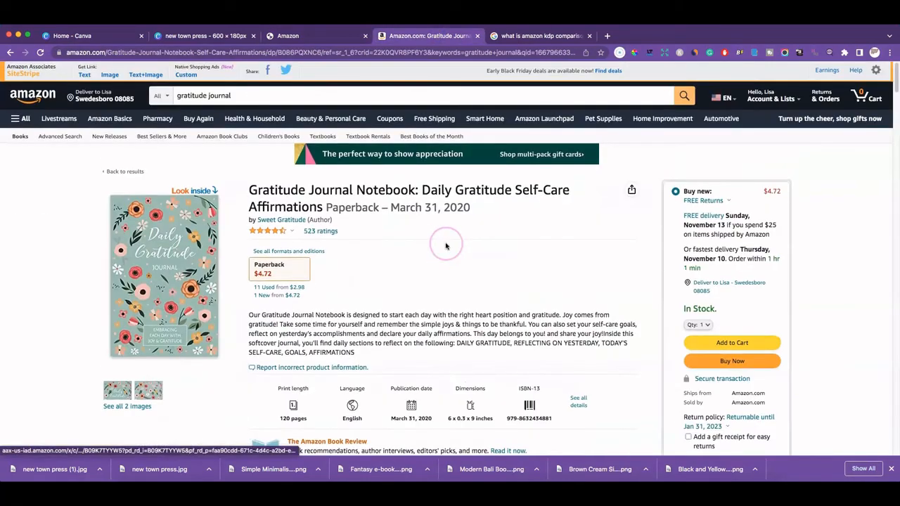
pyautogui.scroll(-12, 446, 245)
pyautogui.scroll(-7, 465, 245)
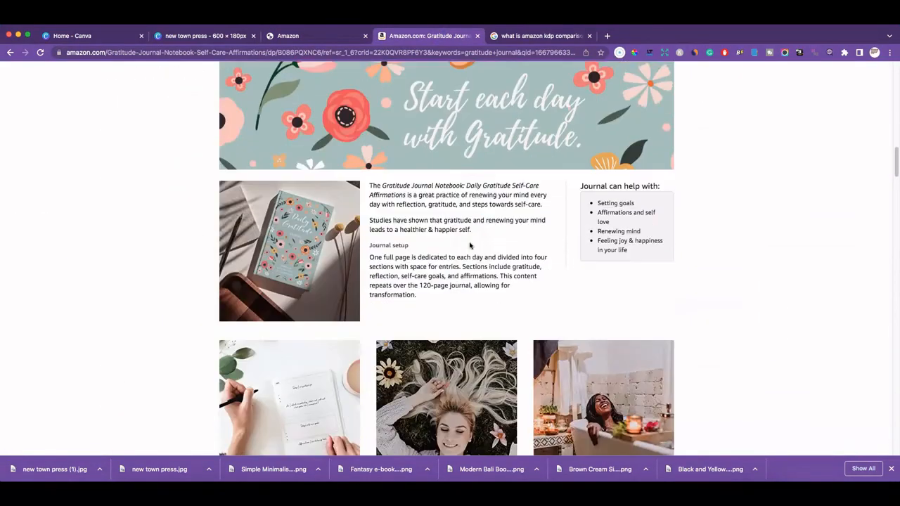
pyautogui.scroll(-2, 470, 244)
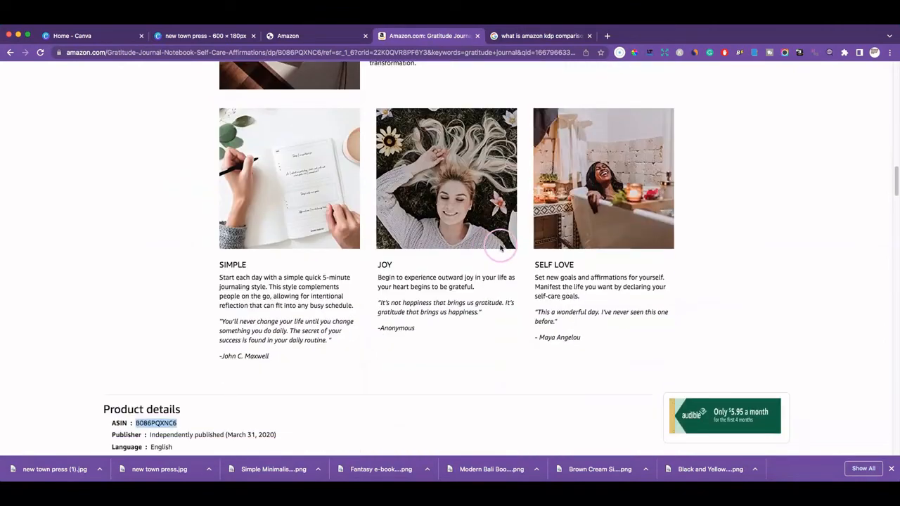
pyautogui.scroll(2, 629, 313)
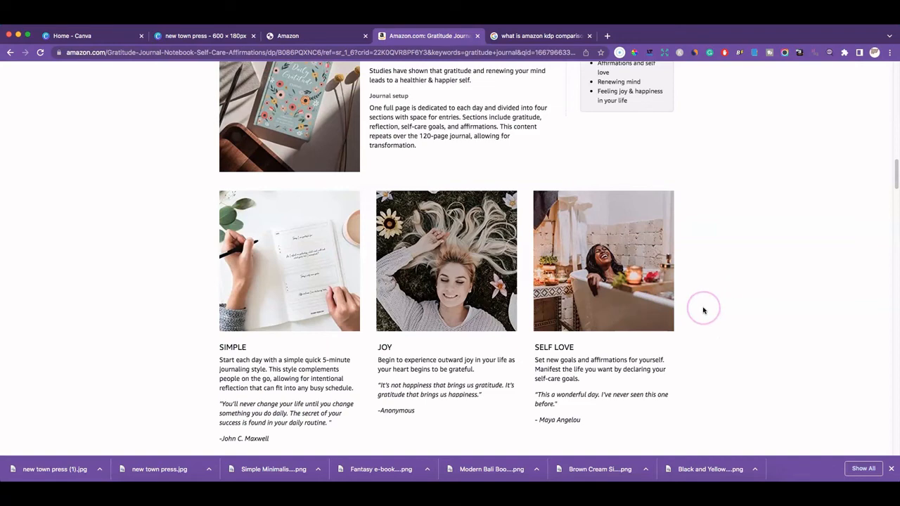
pyautogui.click(309, 36)
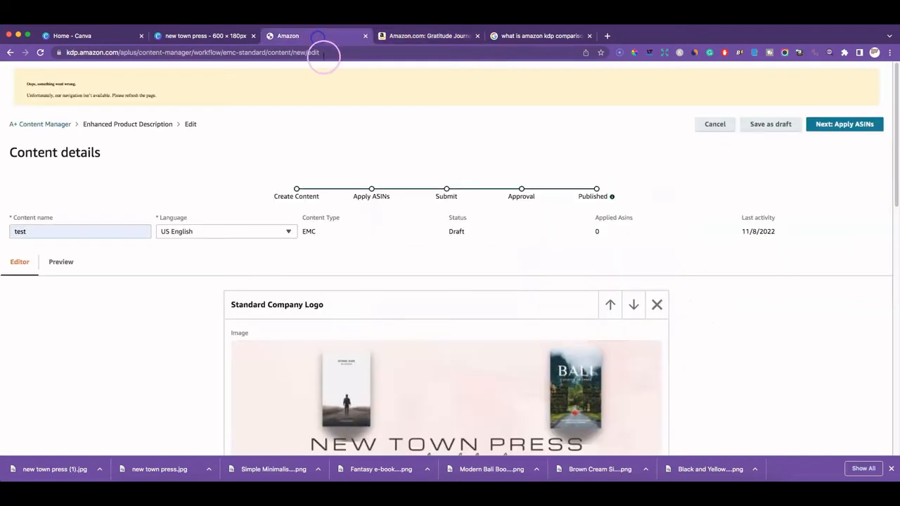
# Add a Standard Image & Dark Text Overlay module, then delete it again
pyautogui.scroll(-15, 429, 226)
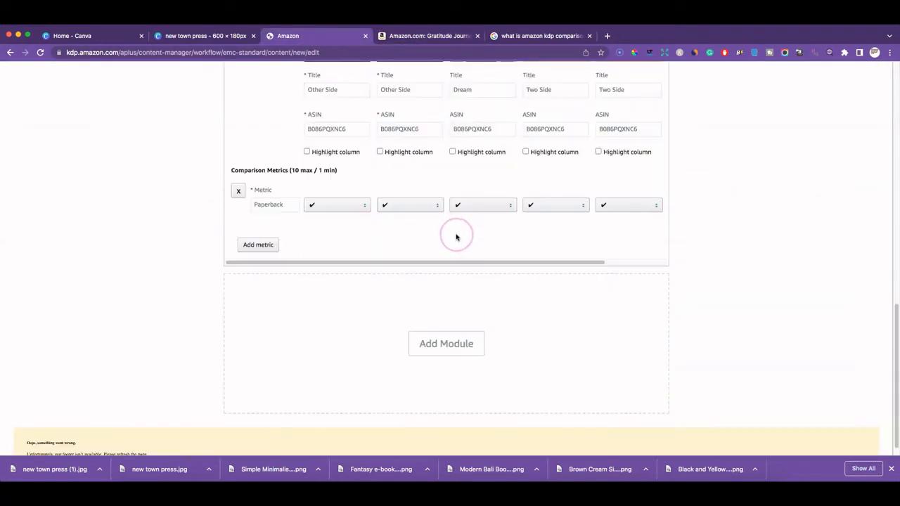
pyautogui.click(464, 336)
pyautogui.scroll(-3, 476, 313)
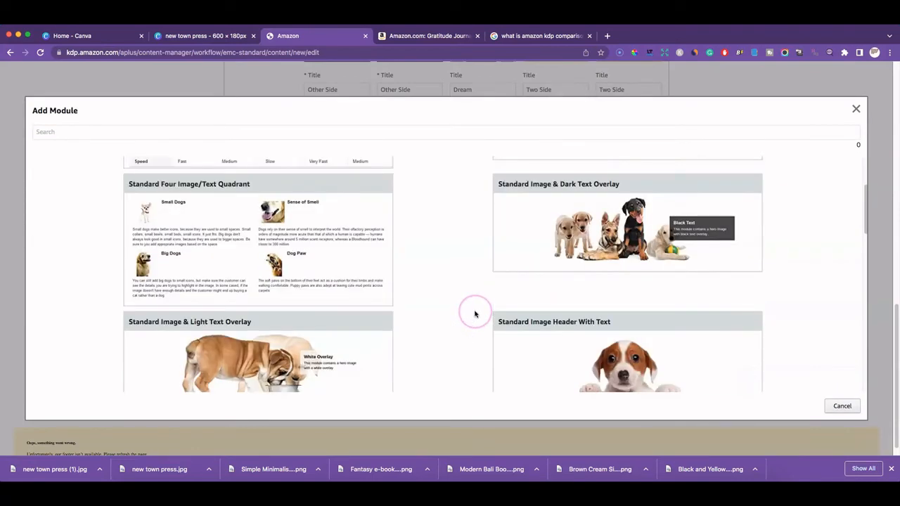
pyautogui.click(564, 211)
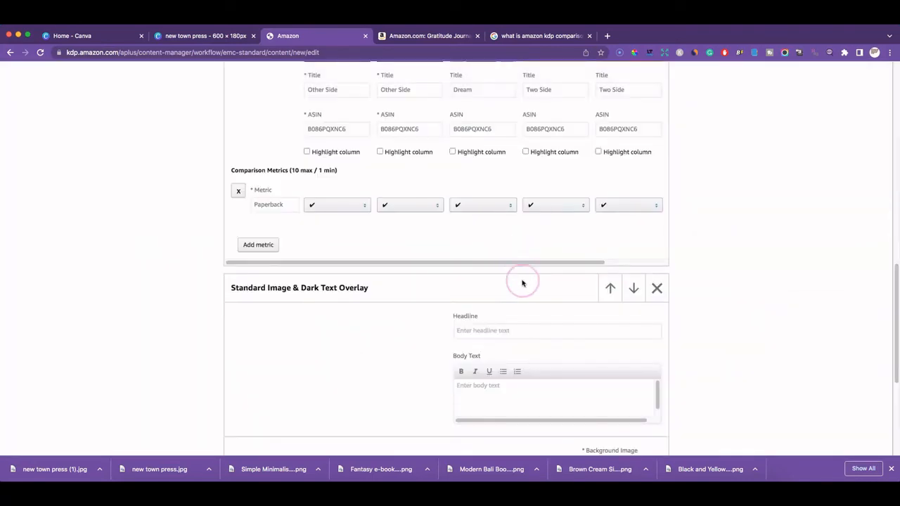
pyautogui.scroll(-3, 527, 287)
pyautogui.scroll(5, 527, 287)
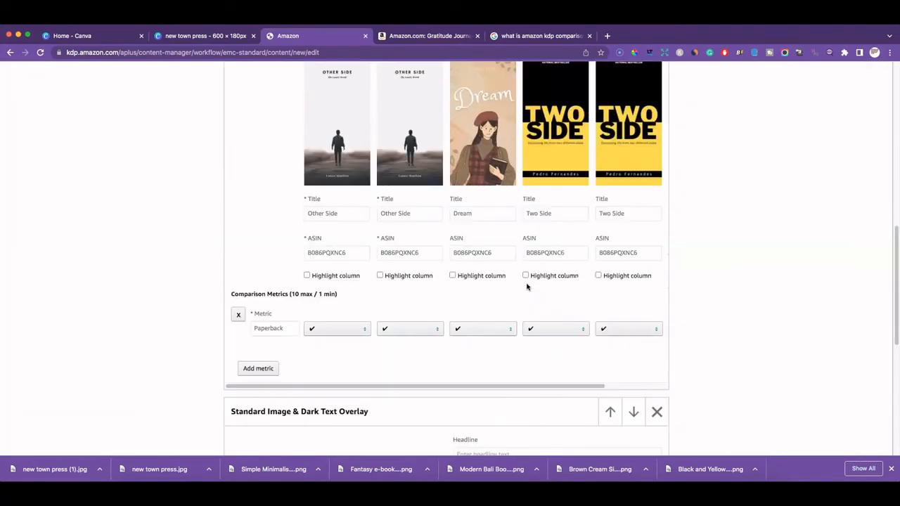
pyautogui.scroll(-2, 527, 287)
pyautogui.click(658, 294)
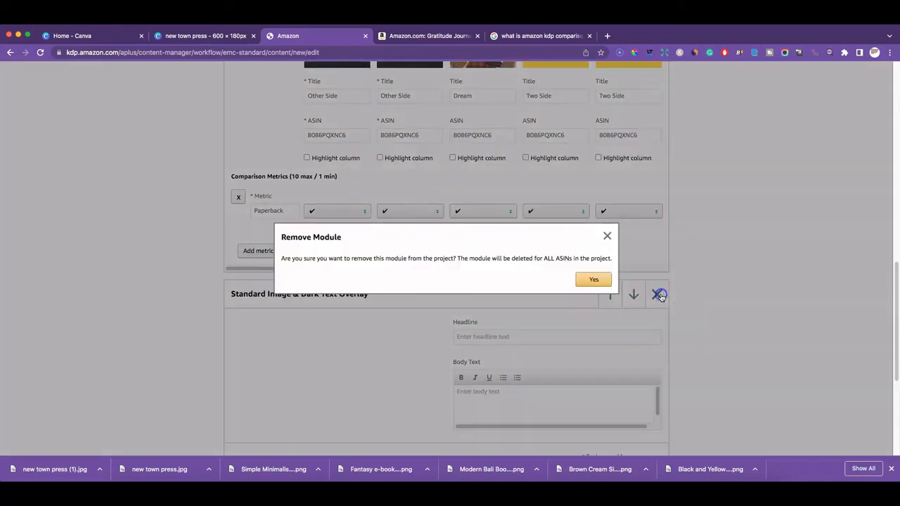
pyautogui.click(603, 281)
pyautogui.scroll(6, 583, 275)
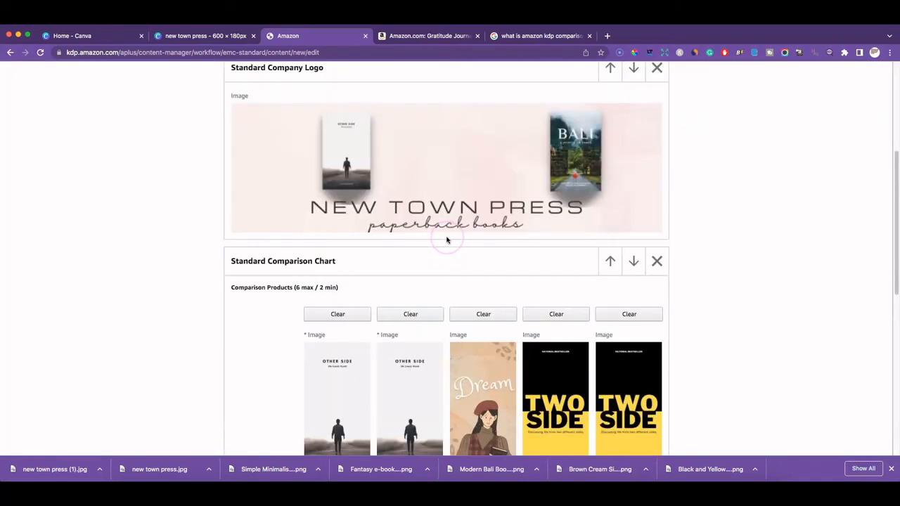
pyautogui.scroll(-10, 447, 240)
# Add a Standard Image Header With Text module, then reopen the New Town Press banner in Canva
pyautogui.click(458, 329)
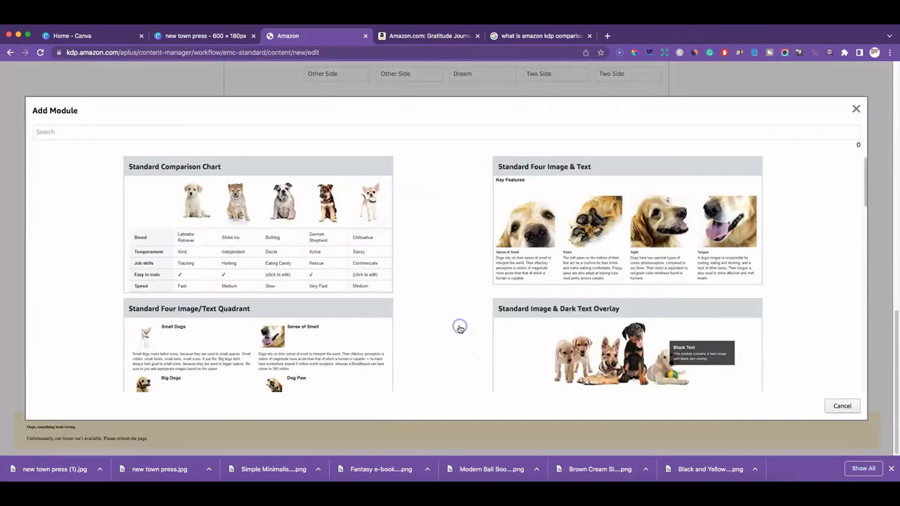
pyautogui.scroll(-5, 466, 299)
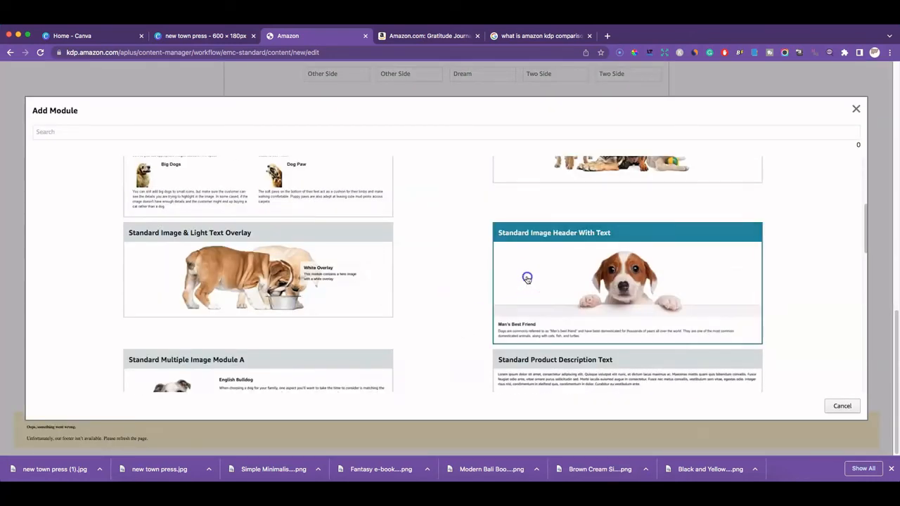
pyautogui.click(527, 300)
pyautogui.scroll(-4, 465, 221)
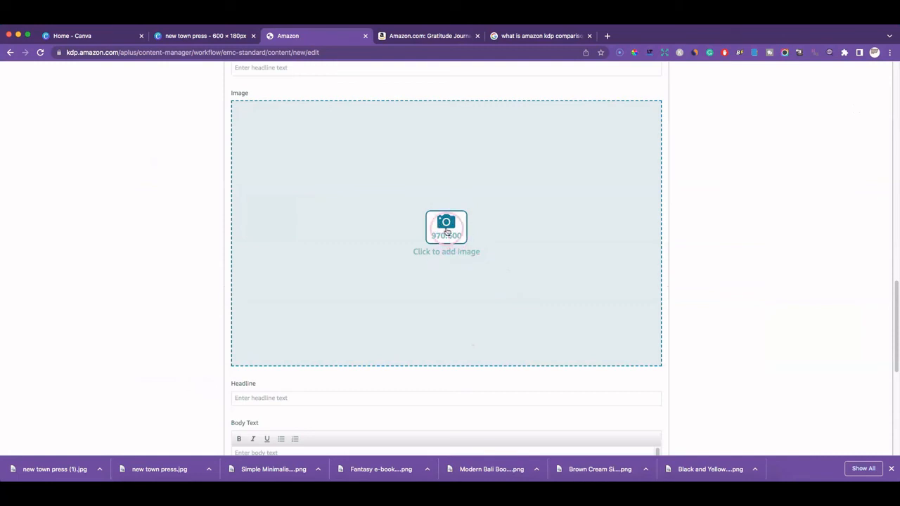
pyautogui.click(212, 37)
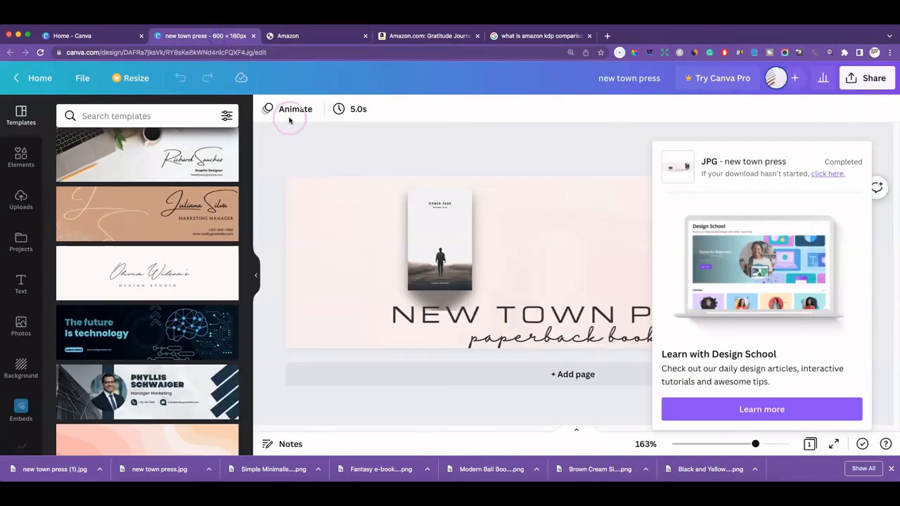
pyautogui.click(540, 141)
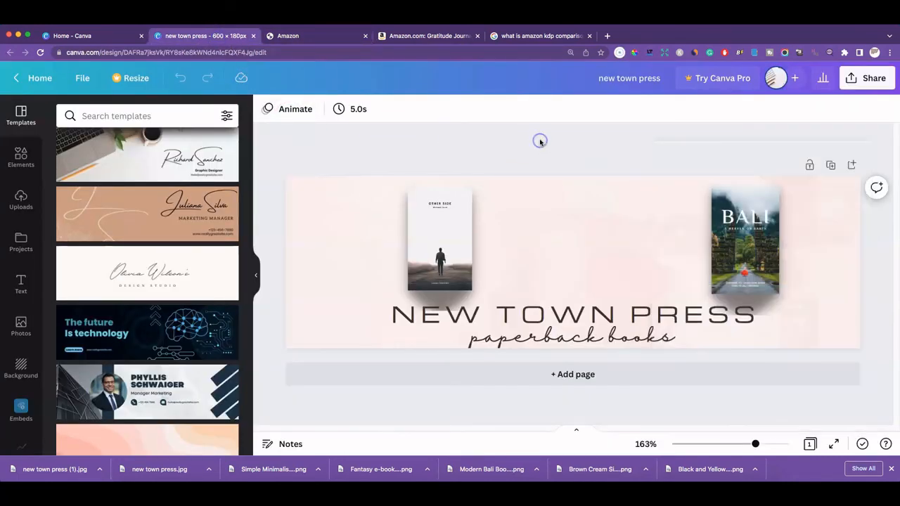